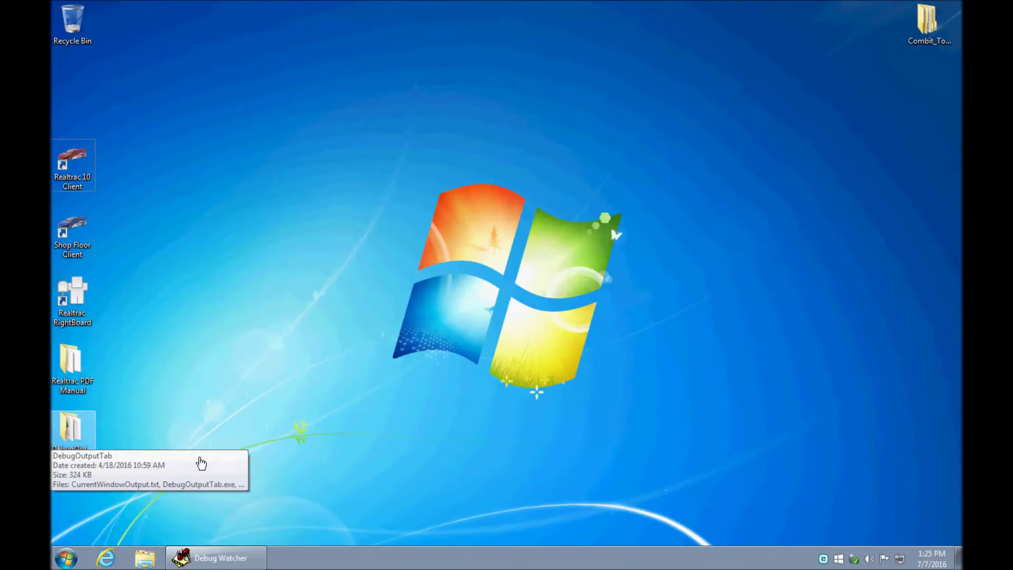
- Launch the Realtrac 10 client, sign in with the account password, and open the Toolbox menu
key(Return)
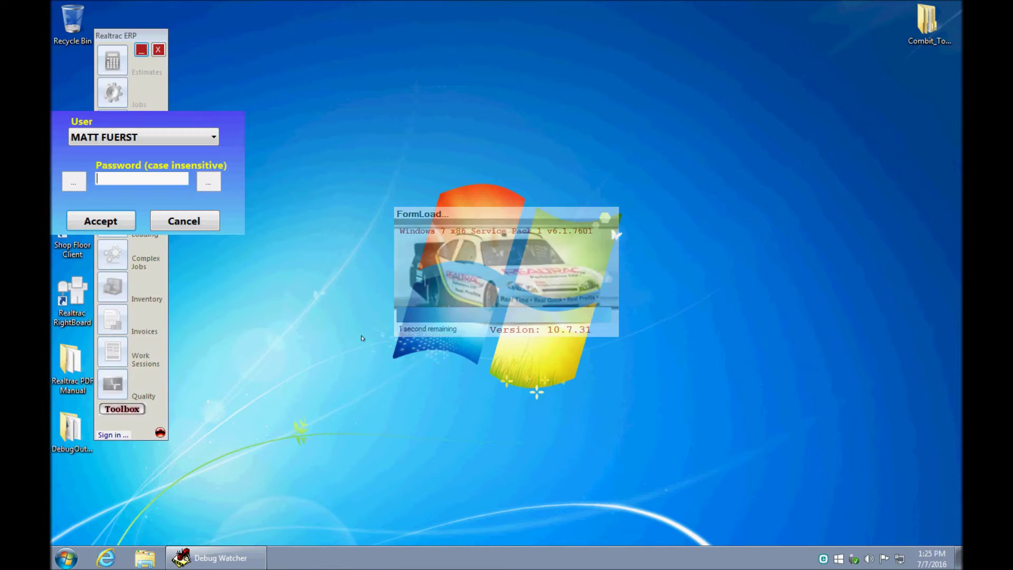
text(**)
key(Return)
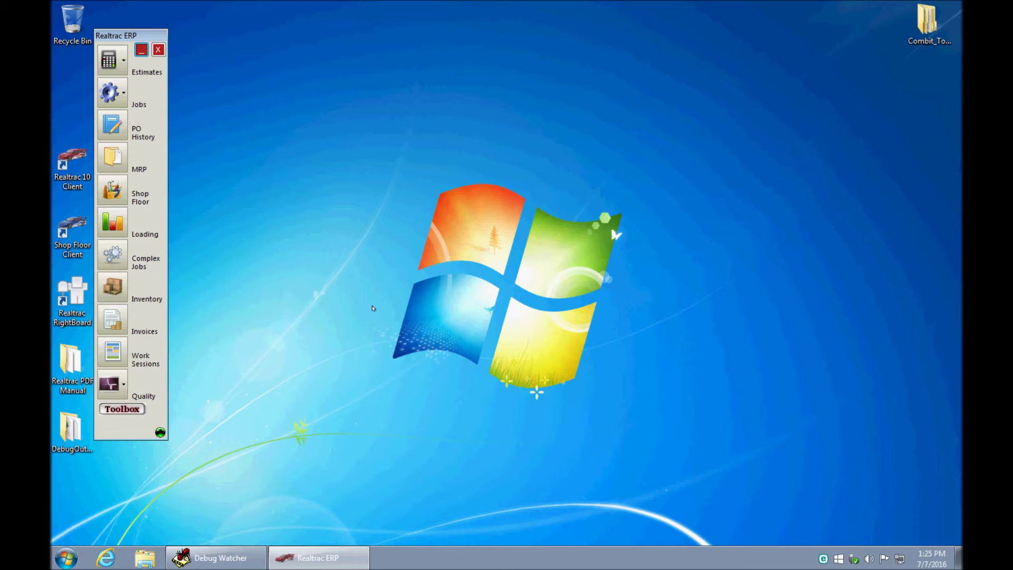
click(126, 409)
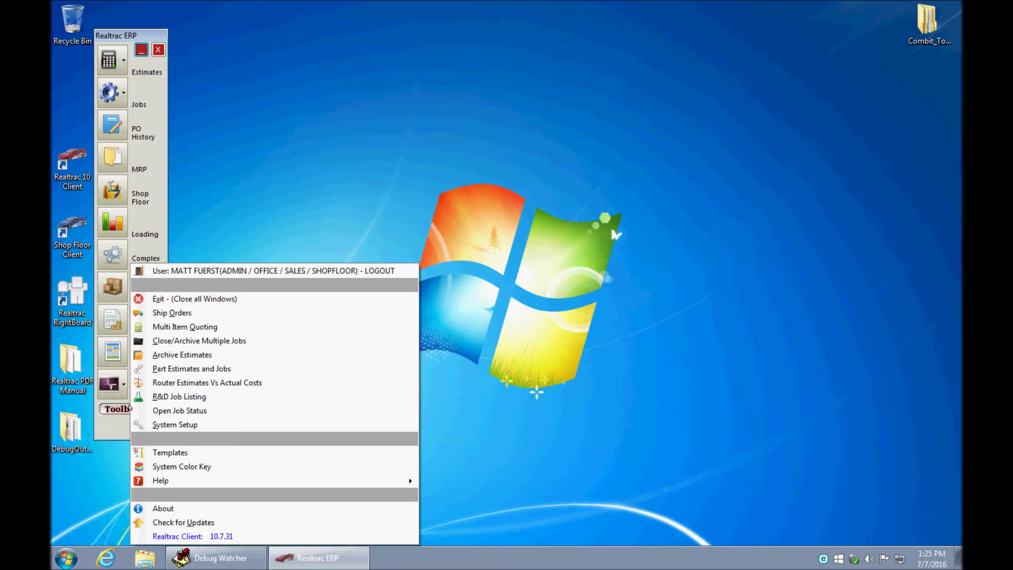
- Open System Setup on the Work Center table, checking the work station settings along the way
click(175, 425)
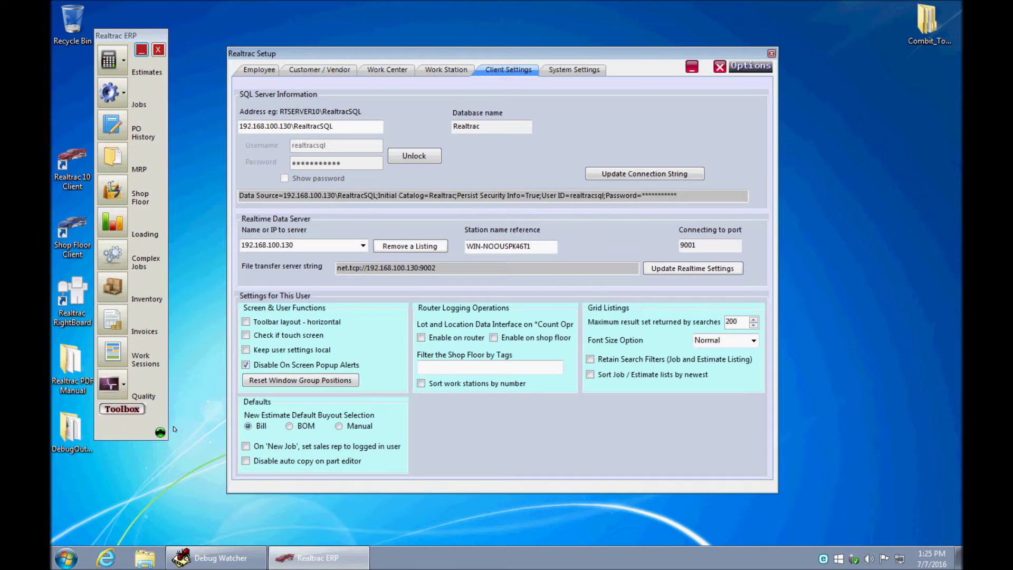
click(380, 69)
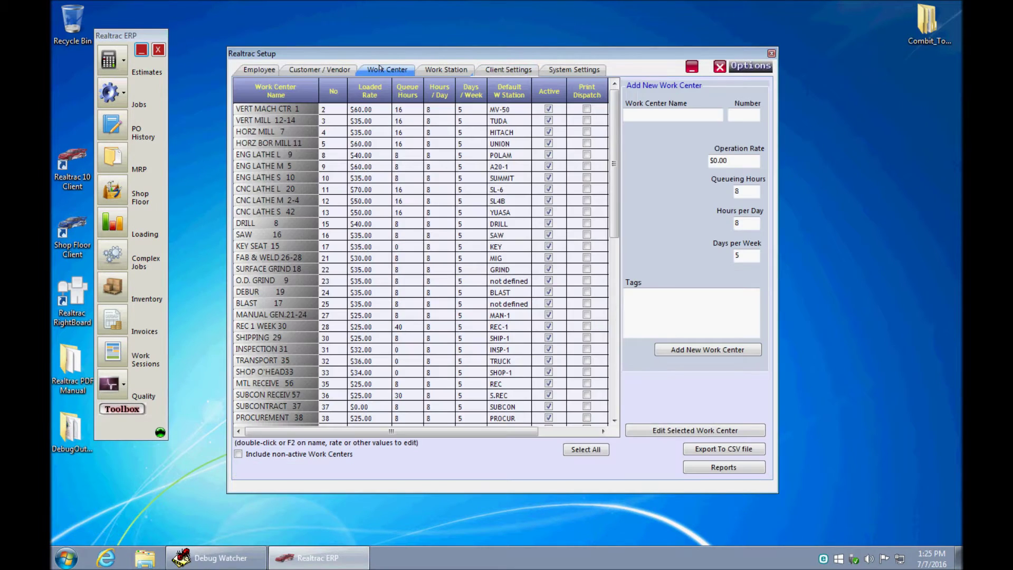
mouse_move(614, 211)
mouse_down()
mouse_move(611, 256)
mouse_move(610, 199)
mouse_up()
click(437, 70)
click(389, 70)
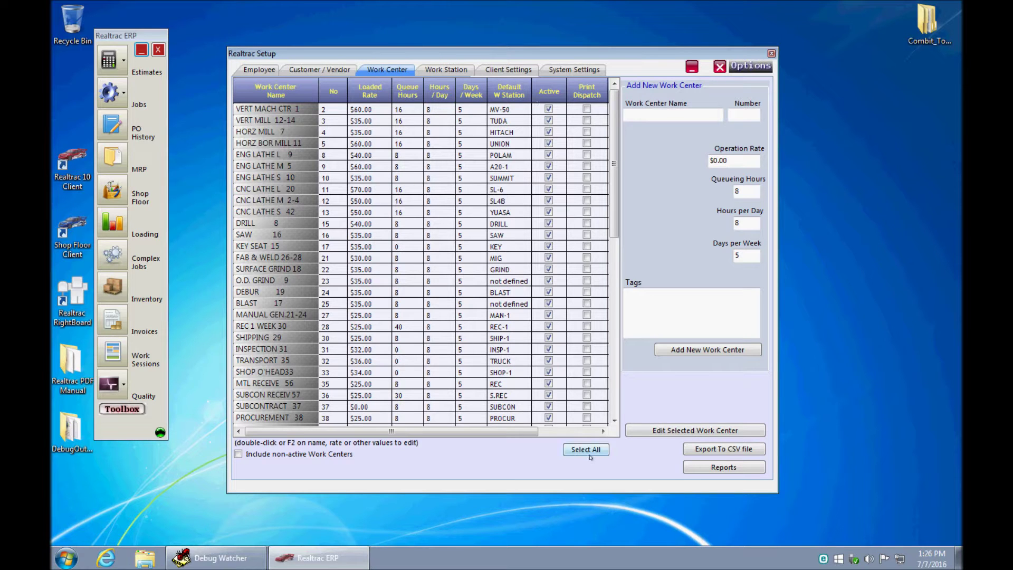
click(583, 434)
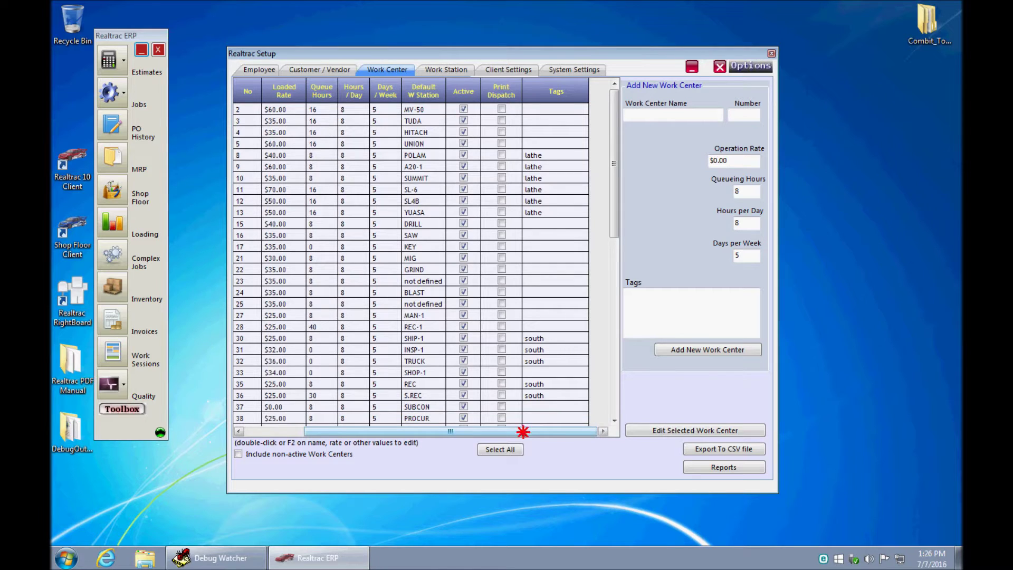
mouse_move(617, 229)
mouse_down()
mouse_move(611, 237)
mouse_move(615, 212)
mouse_up()
click(275, 431)
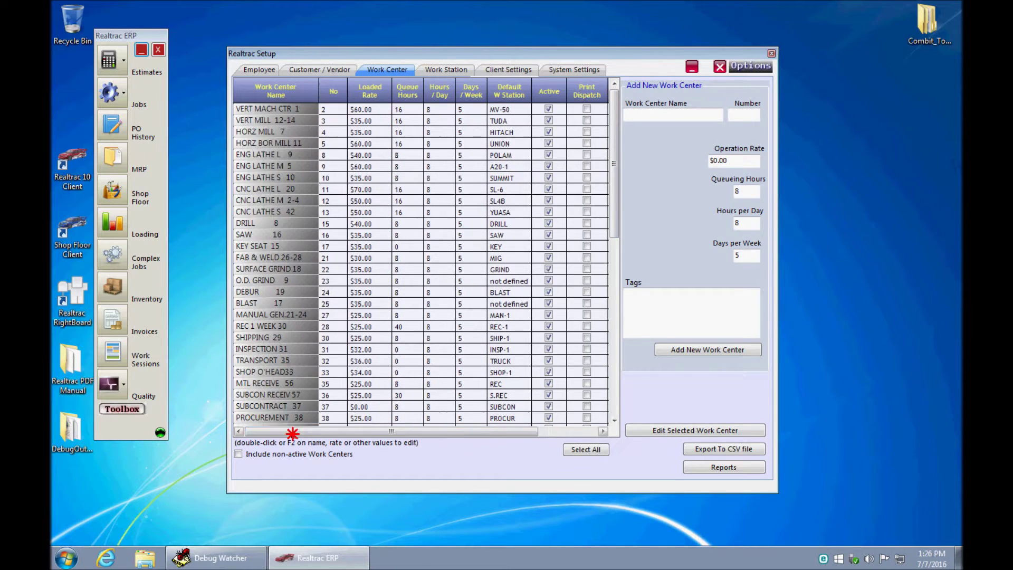
click(279, 156)
drag(279, 166, 274, 191)
click(555, 431)
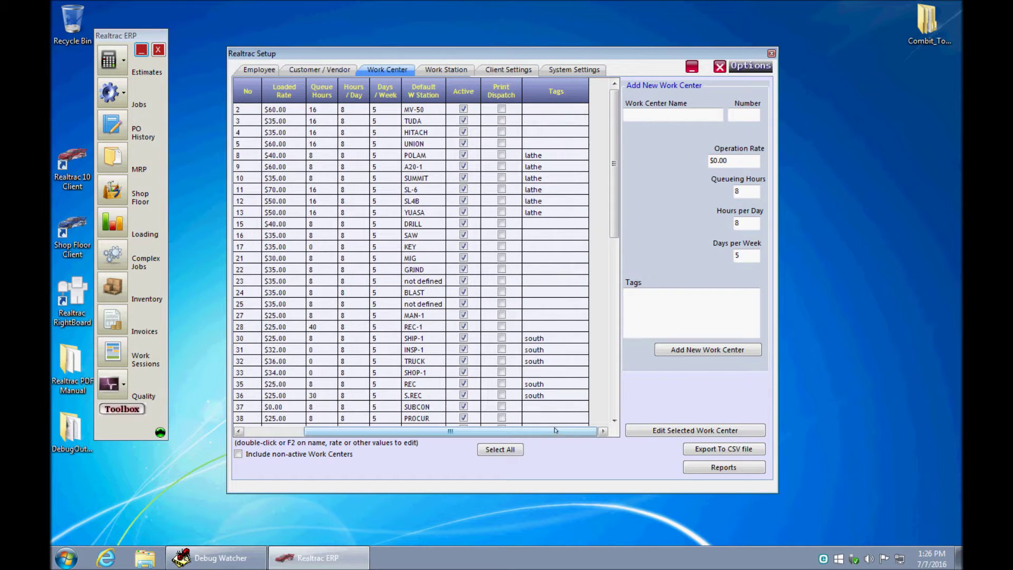
click(543, 338)
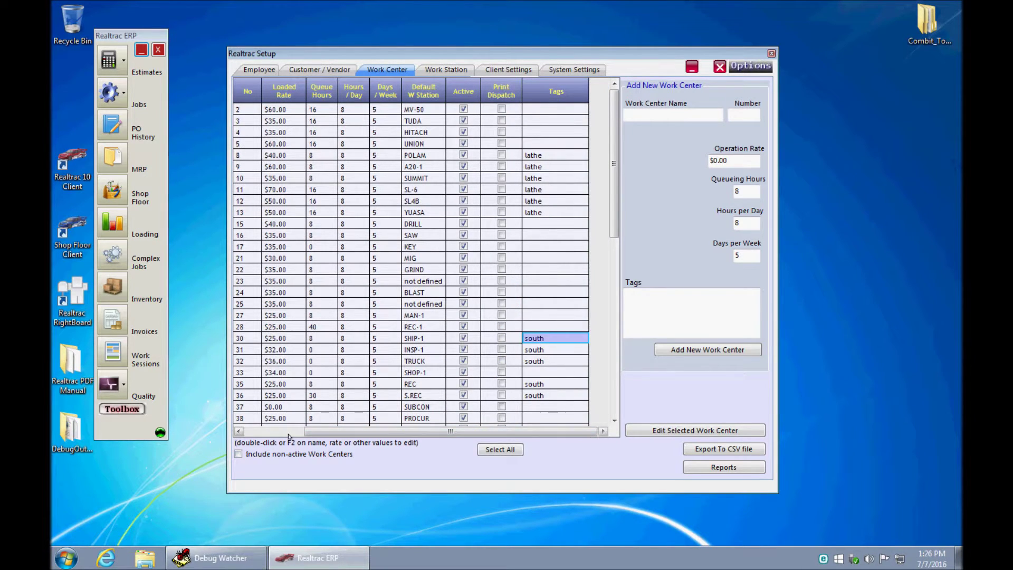
drag(400, 433, 289, 433)
click(260, 341)
drag(260, 343, 258, 396)
click(564, 432)
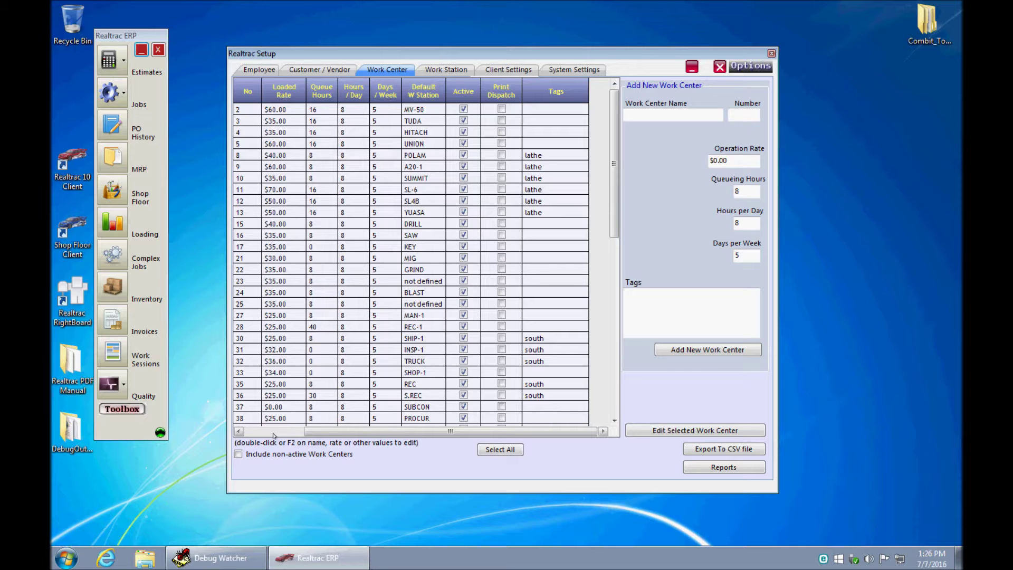
click(274, 433)
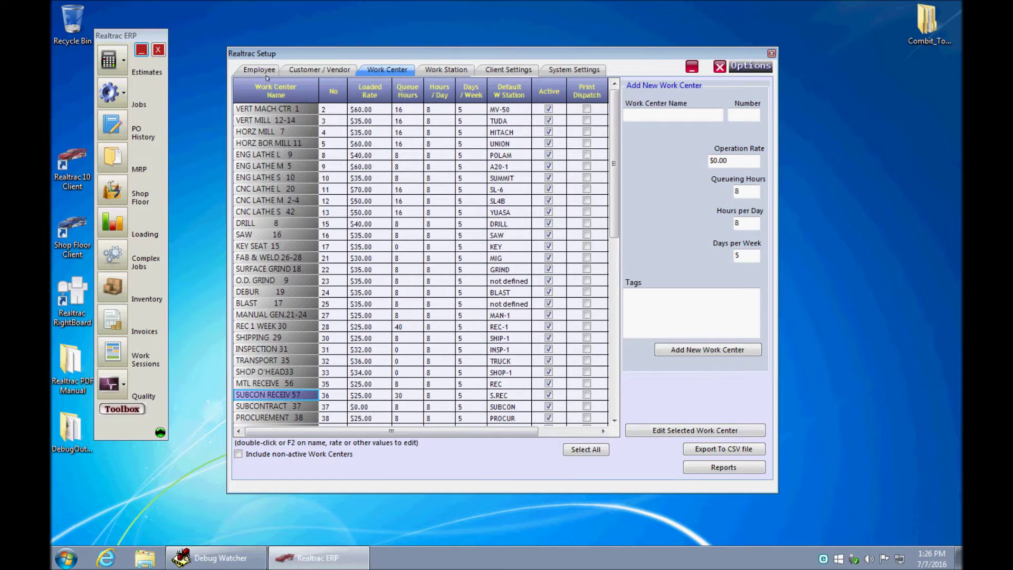
- Leave Allow Changes to RightBoard granted on your employee record and update the employee
click(259, 72)
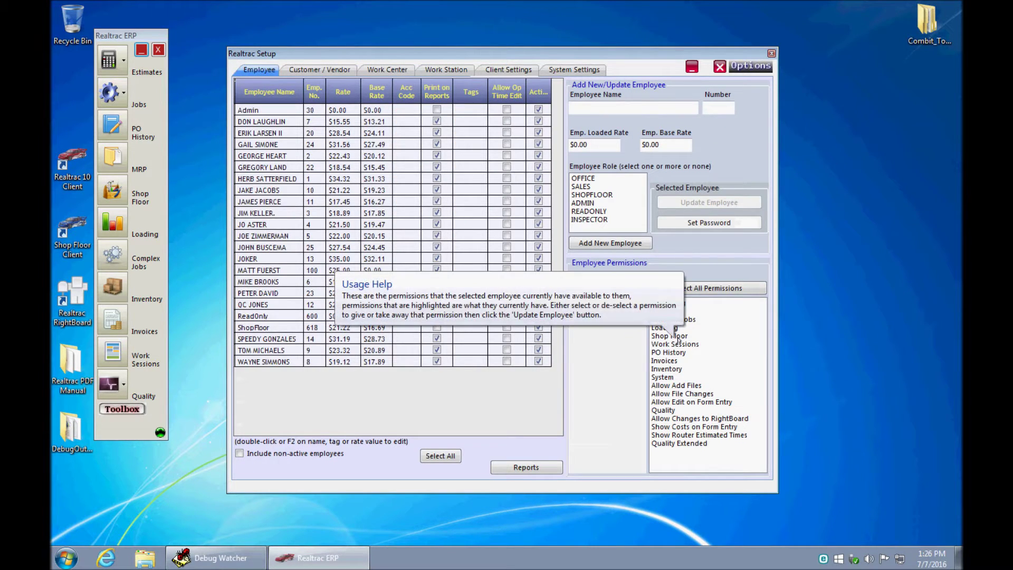
click(271, 271)
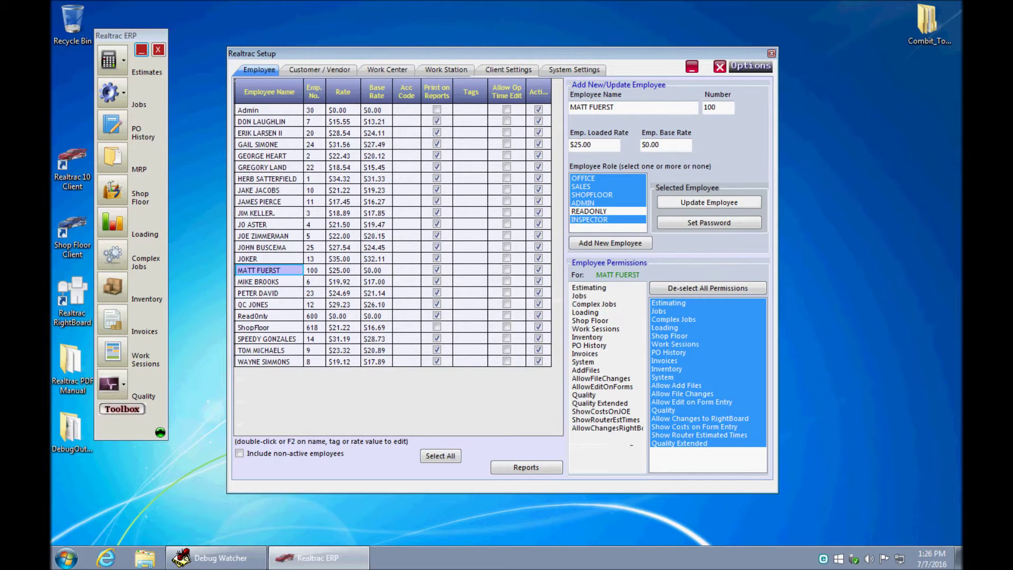
click(749, 418)
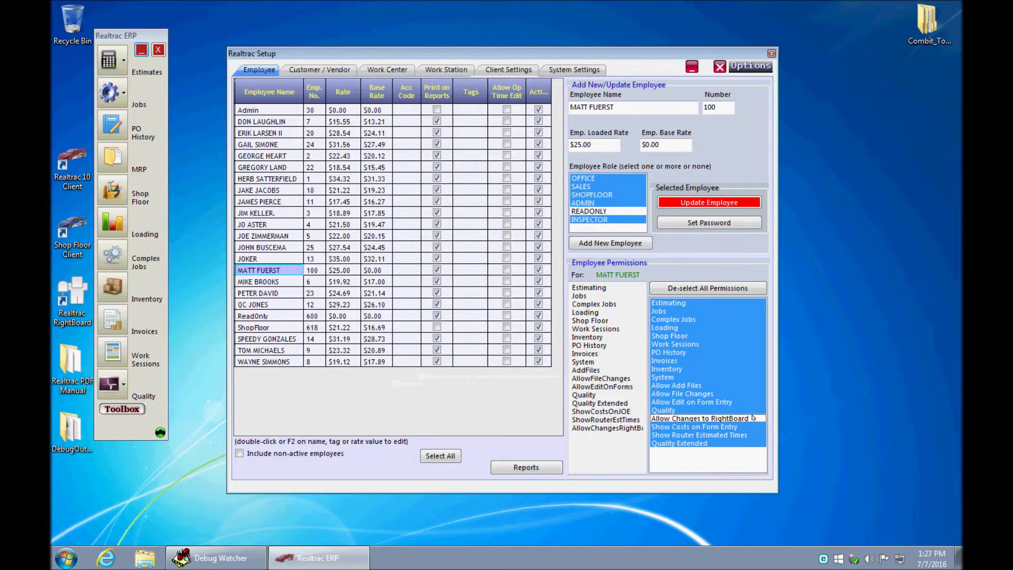
click(747, 418)
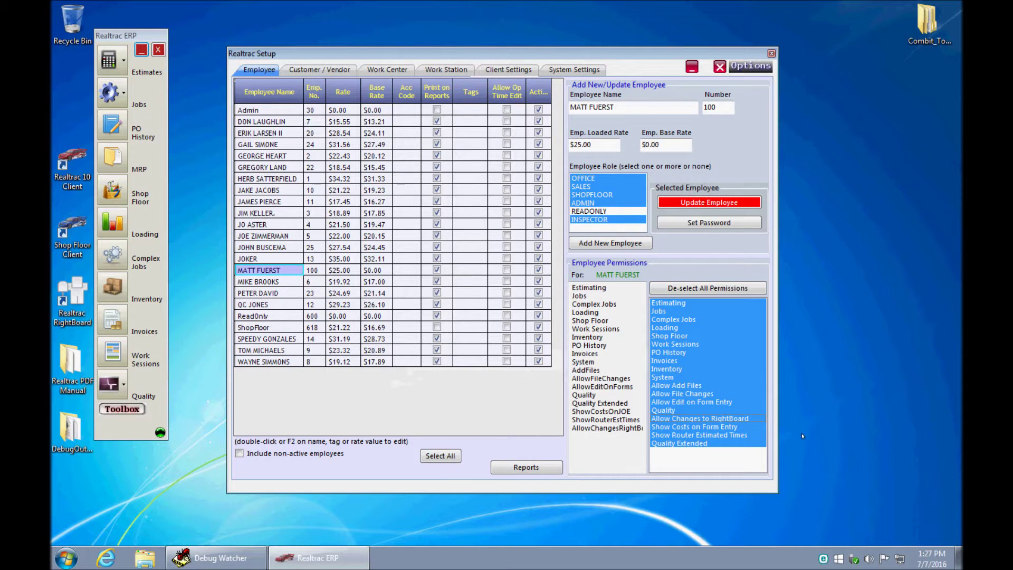
click(723, 205)
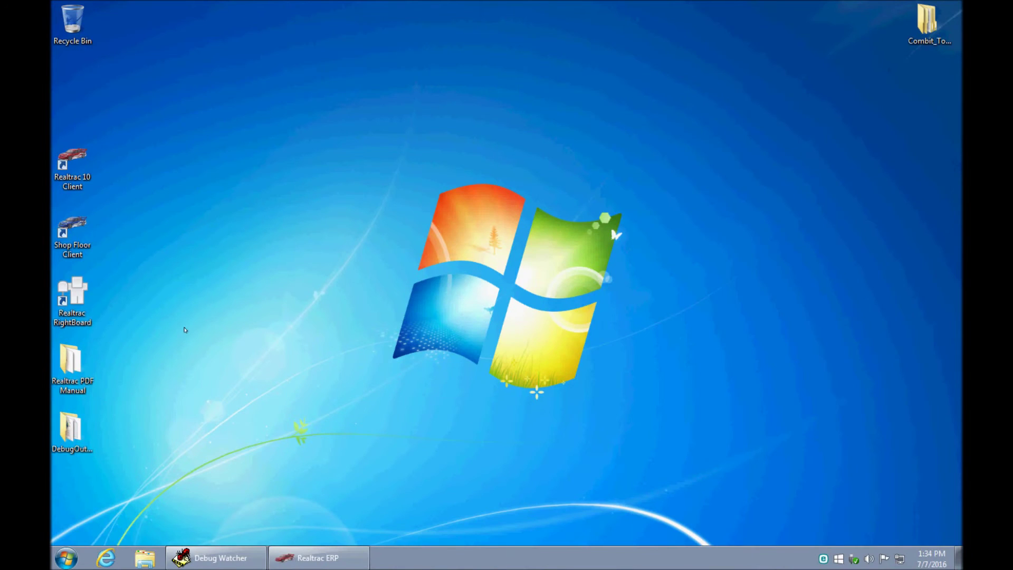
- Launch Realtrac RightBoard from the desktop and sign in with the account password
double_click(73, 293)
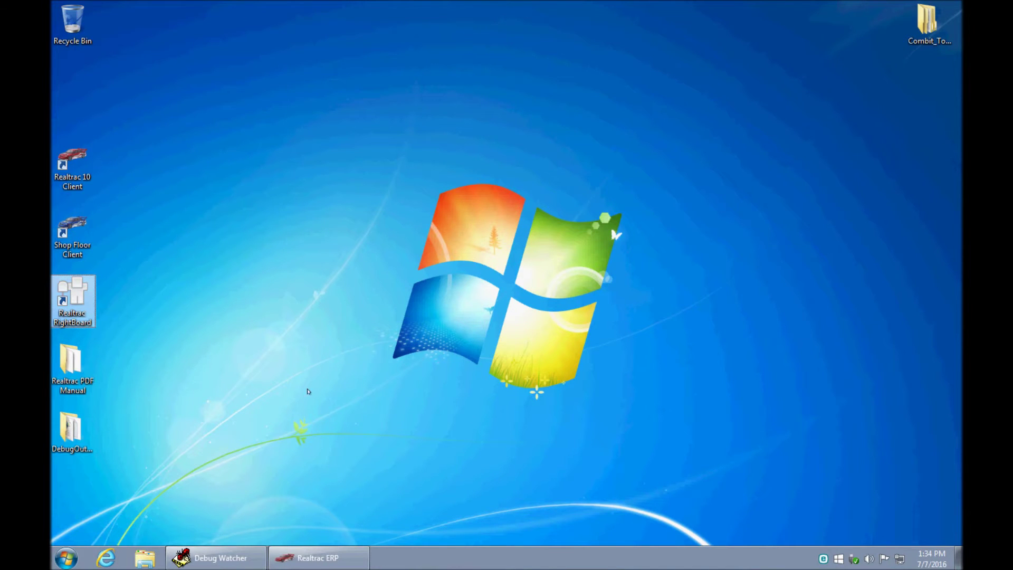
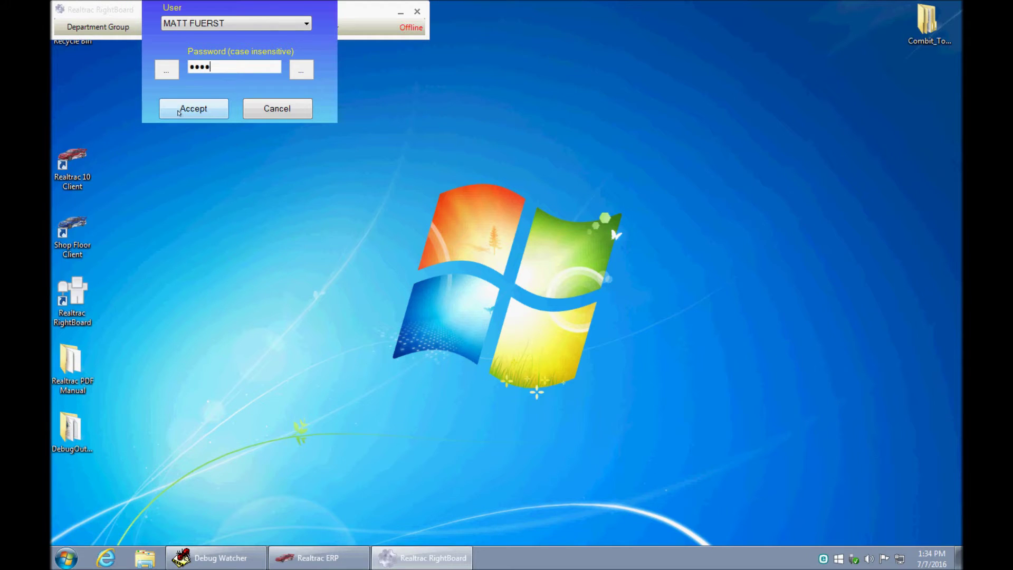
click(179, 110)
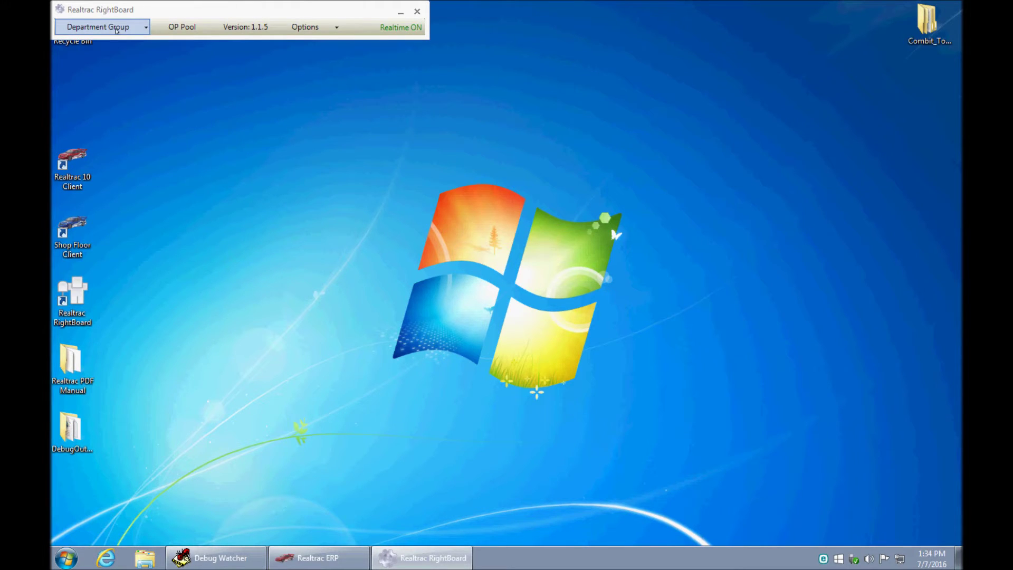
- Start a new department group and search work stations by the tag 'south'
click(116, 31)
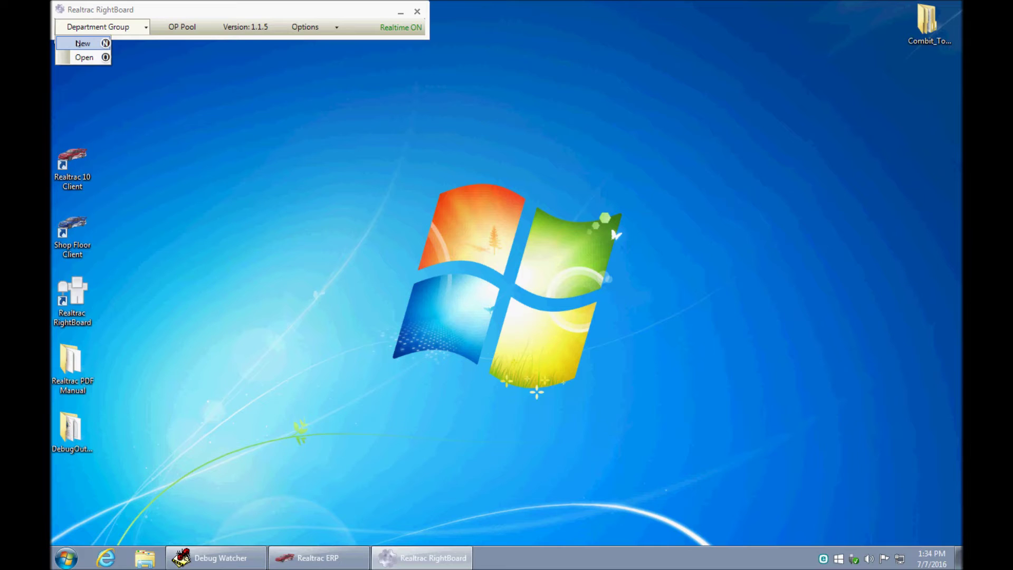
click(78, 43)
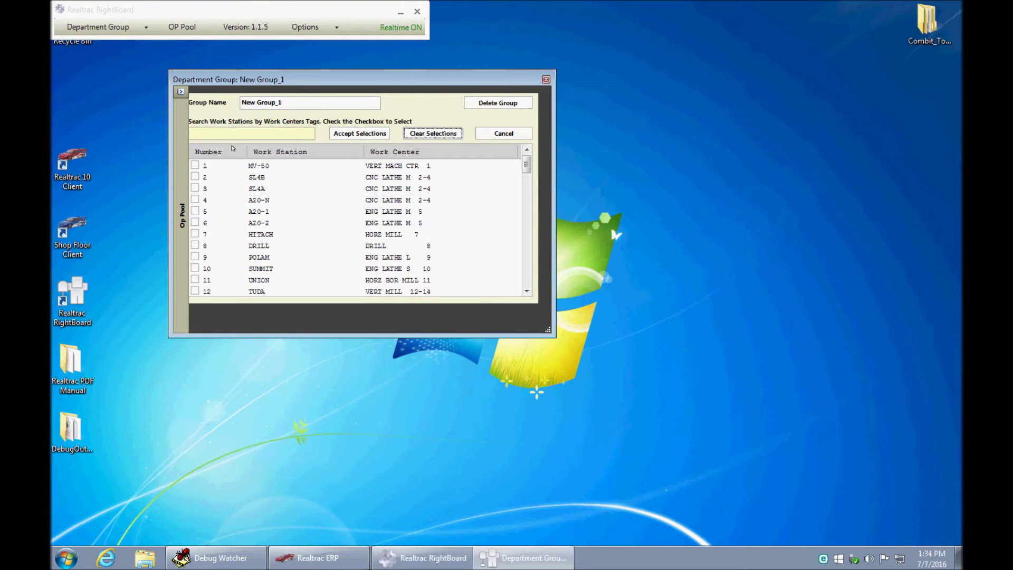
click(266, 132)
click(528, 190)
drag(529, 246, 528, 163)
click(254, 130)
text(south)
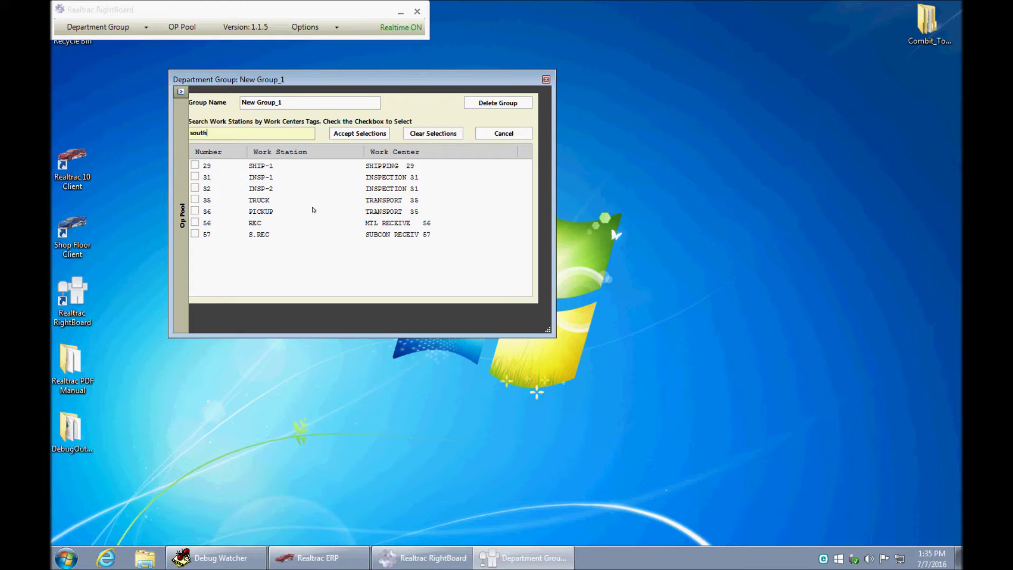
- Check SHIP-1, INSP-2, REC and S.REC, name the group South, and accept the selections
click(195, 165)
click(195, 189)
click(195, 222)
click(195, 234)
click(294, 103)
text(South)
click(338, 136)
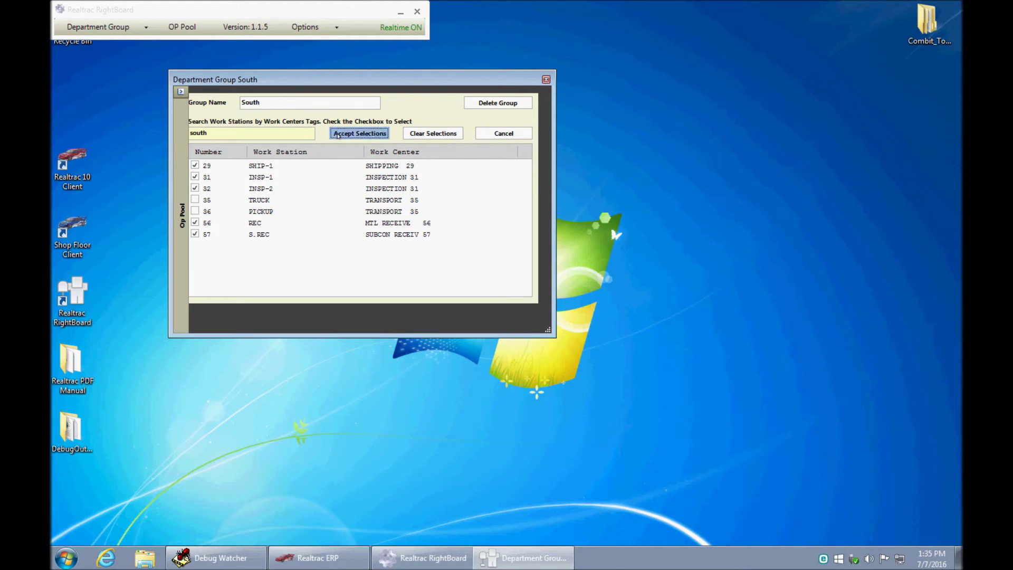
- Stretch the South board's right and left edges outward until the S.REC column shows
drag(556, 261, 917, 264)
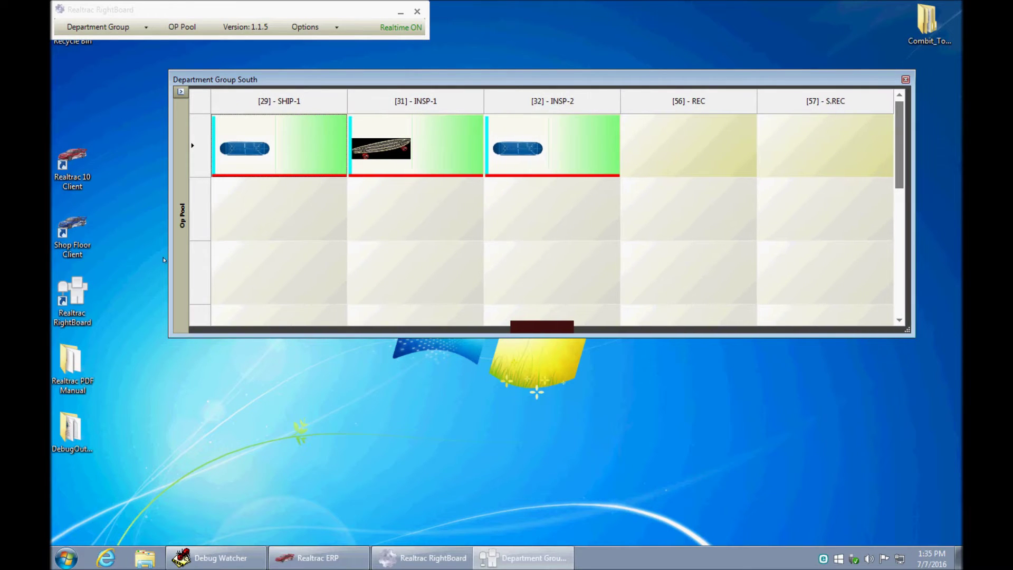
drag(167, 258, 122, 253)
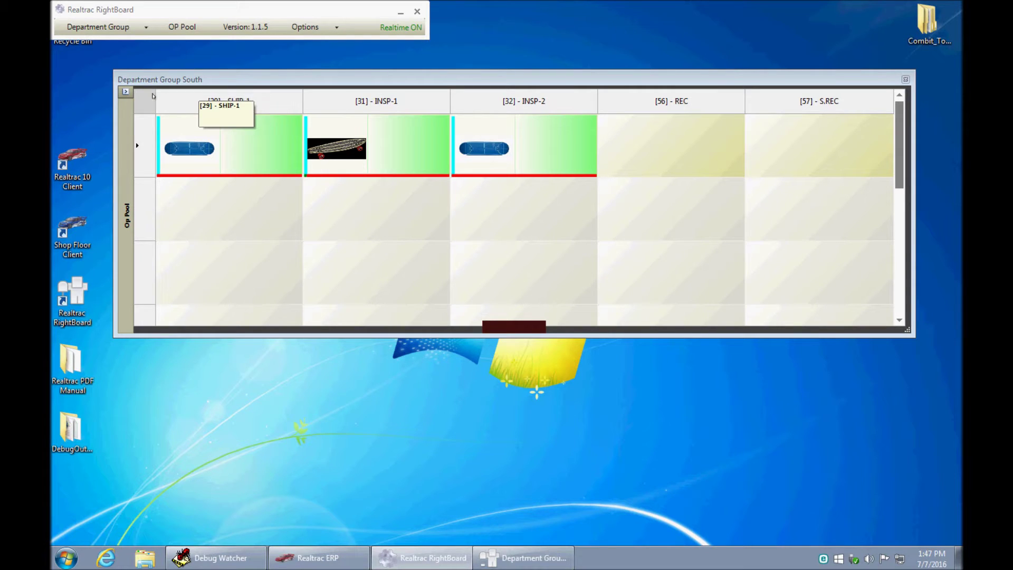
- Open the Op Pool panel beside the South board, scroll its job cards, and enable Distant Ops
click(126, 93)
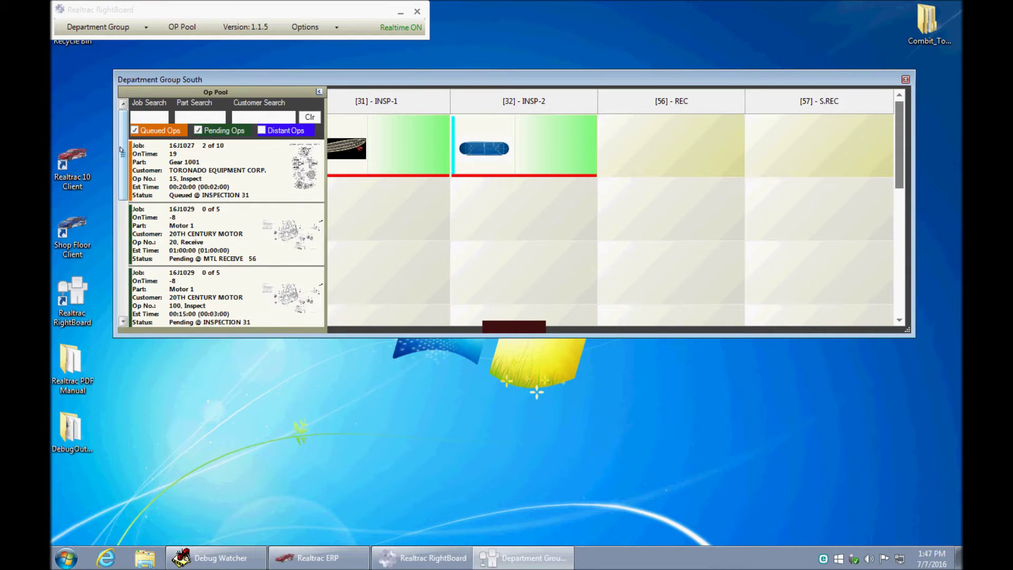
mouse_move(125, 146)
mouse_down()
mouse_move(124, 262)
mouse_move(143, 137)
mouse_up()
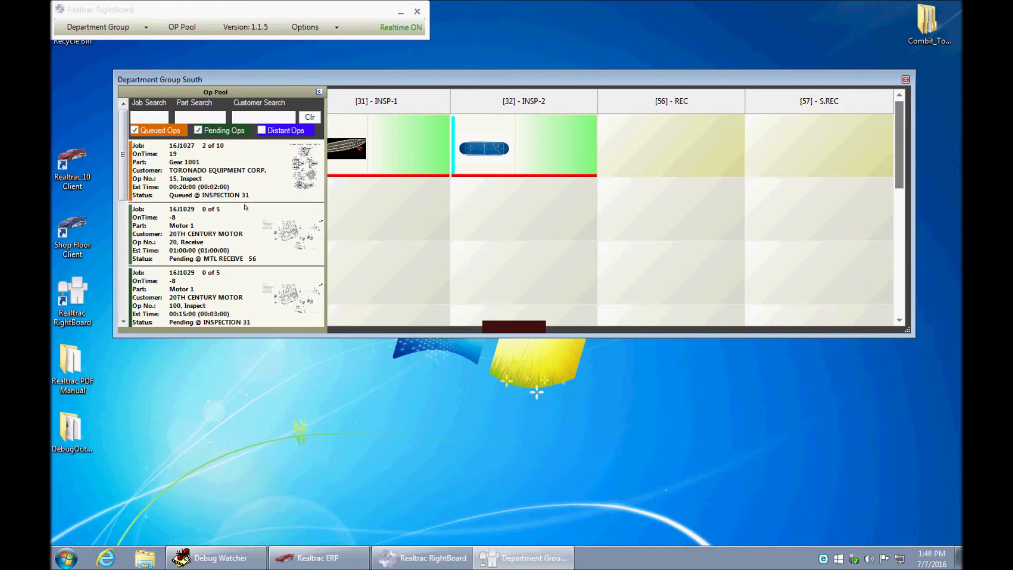
click(317, 92)
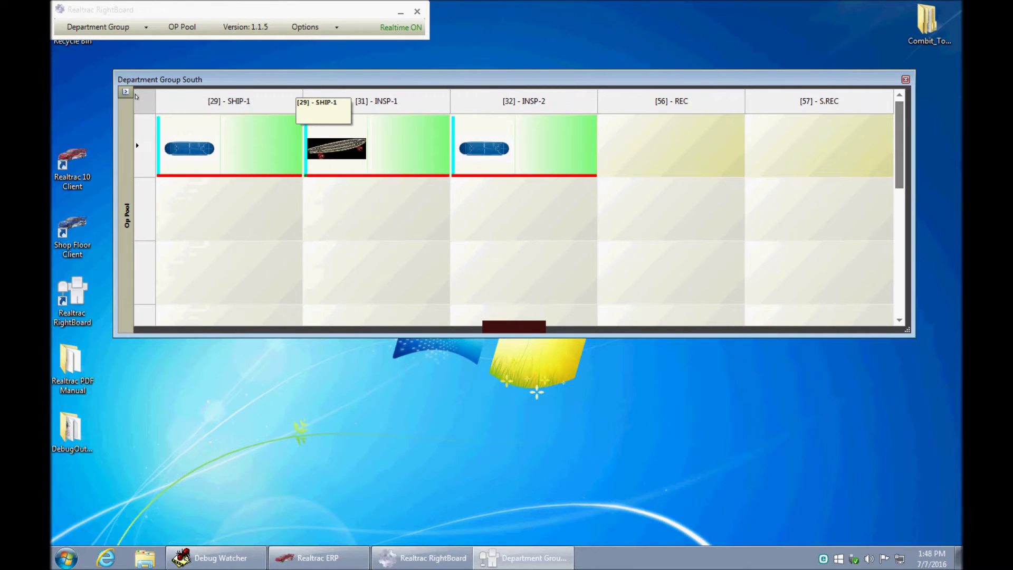
click(317, 94)
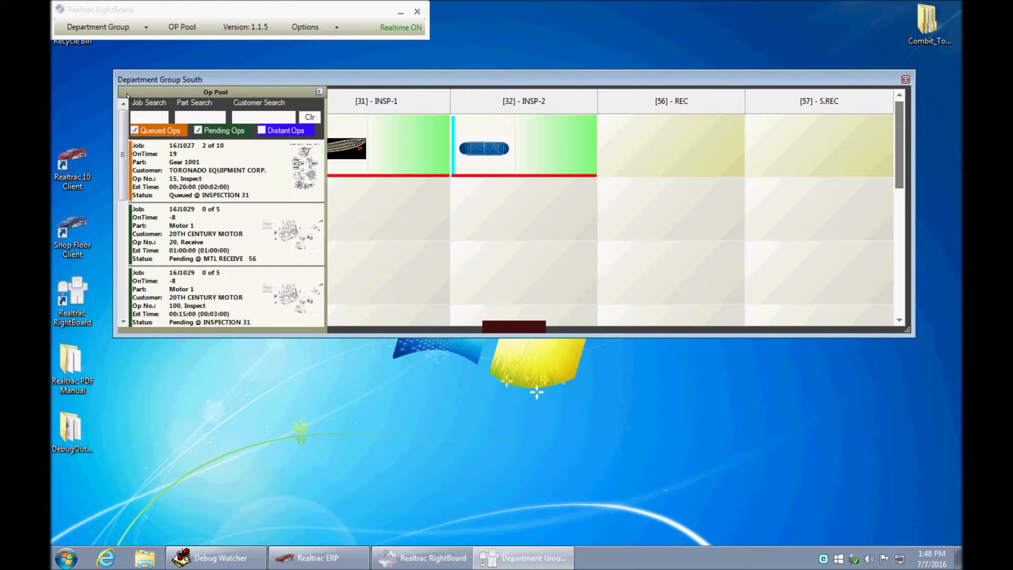
click(319, 92)
click(125, 93)
mouse_move(124, 148)
mouse_down()
mouse_move(119, 285)
mouse_move(132, 197)
mouse_move(273, 195)
mouse_up()
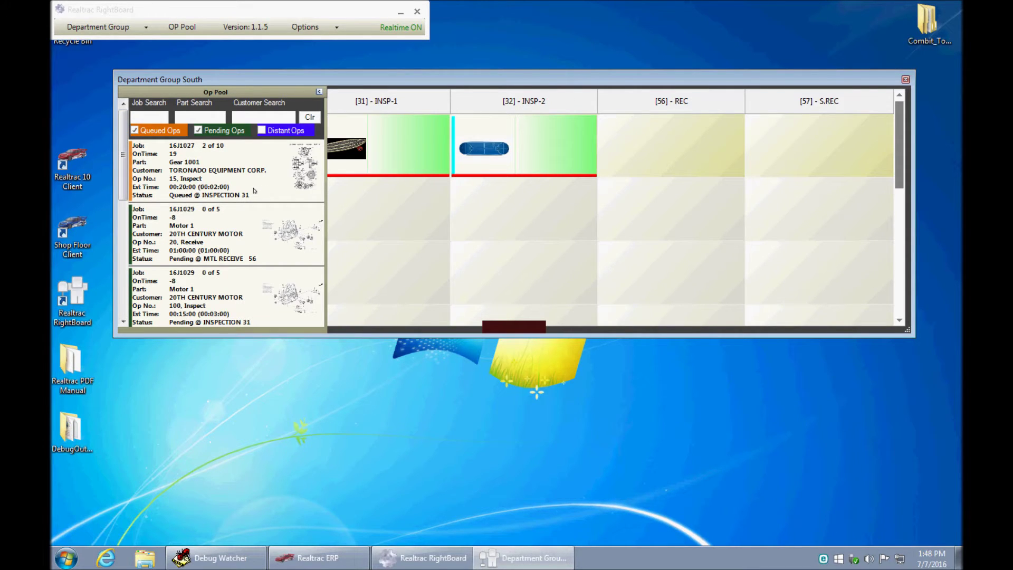
click(261, 130)
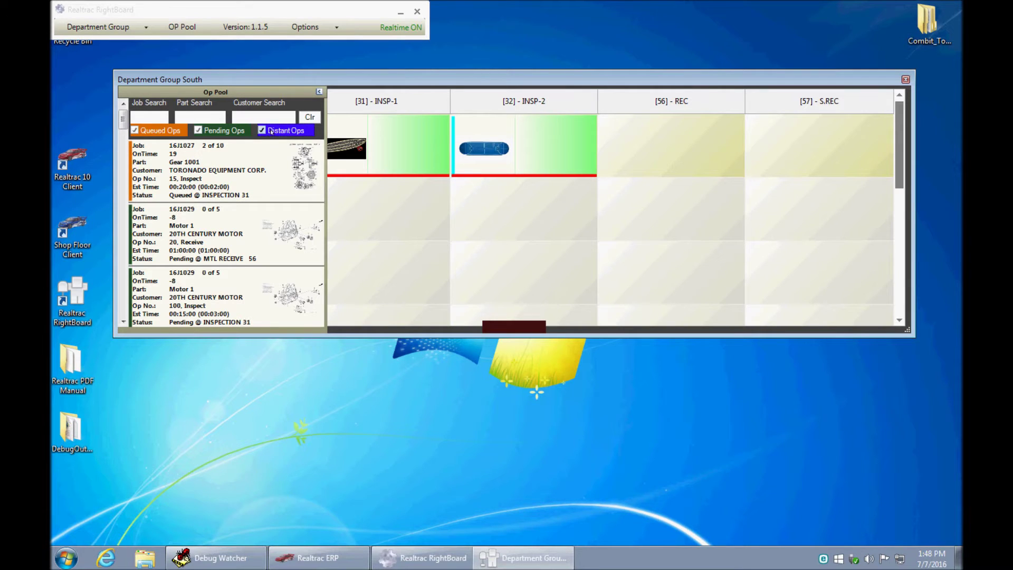
- Turn off Distant Ops, search the pool for job 1027, then clear the filter
mouse_move(123, 120)
mouse_down()
mouse_move(124, 220)
mouse_move(121, 159)
mouse_move(135, 122)
mouse_up()
click(261, 130)
click(144, 117)
text(1027)
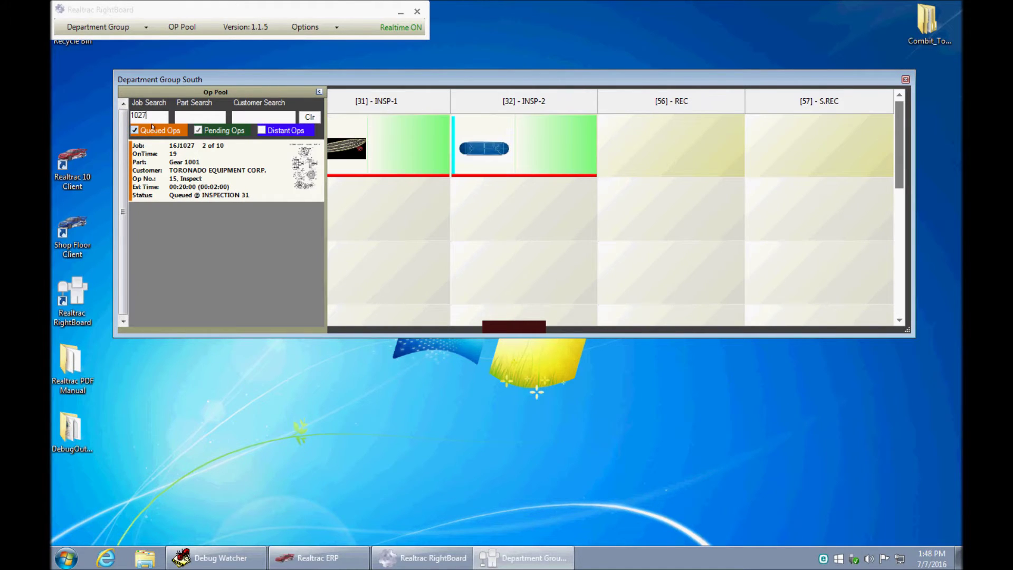
click(310, 117)
- Toggle Distant Ops on and off, leaving it unchecked
click(262, 131)
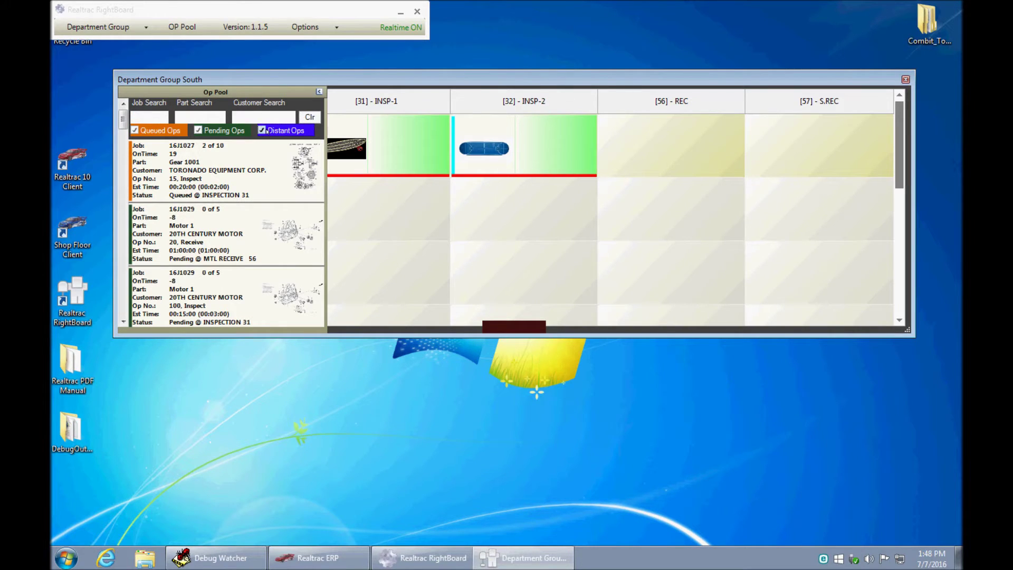
click(266, 131)
click(210, 132)
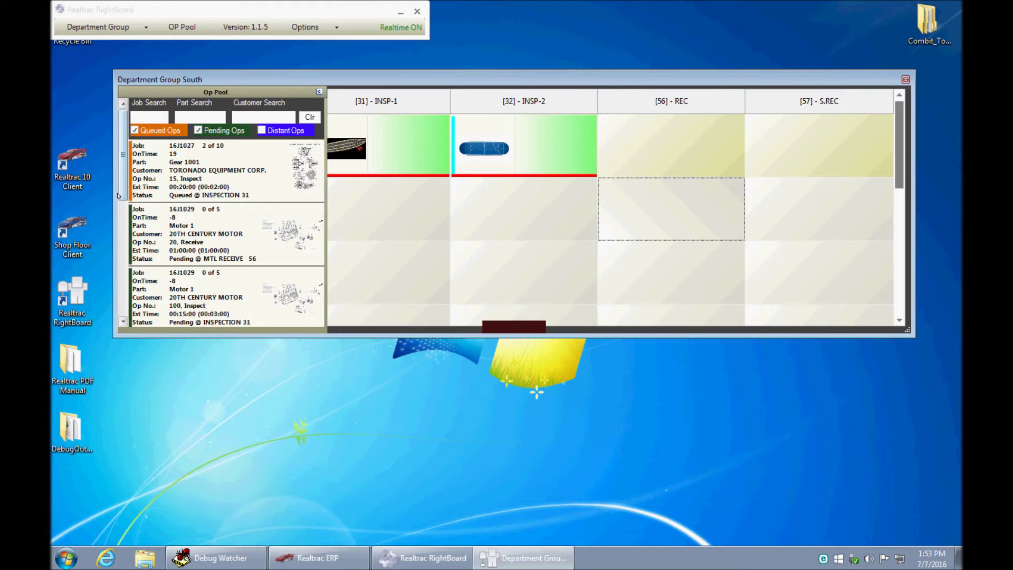
click(262, 130)
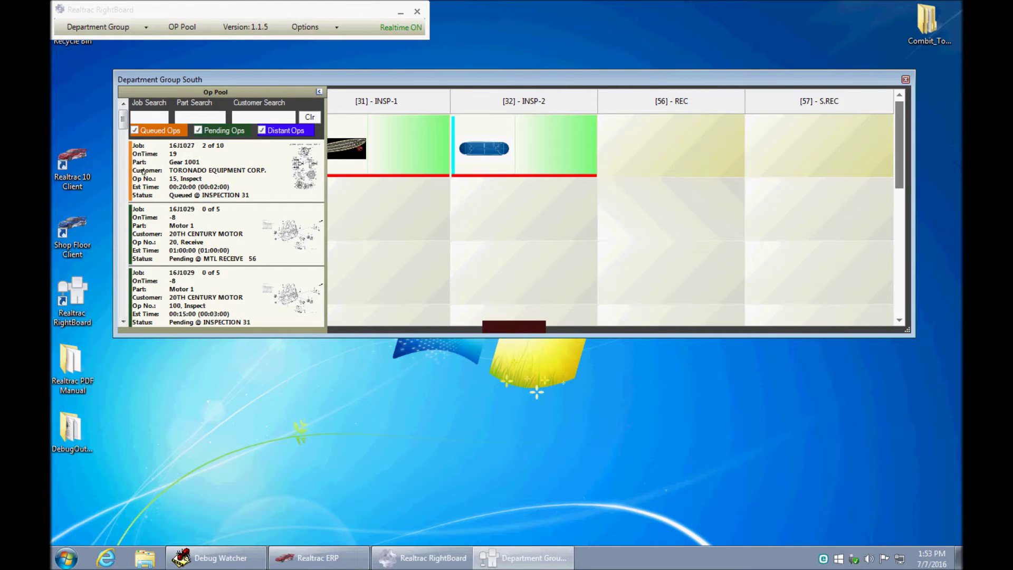
mouse_move(123, 128)
mouse_down()
mouse_move(124, 190)
mouse_move(131, 121)
mouse_up()
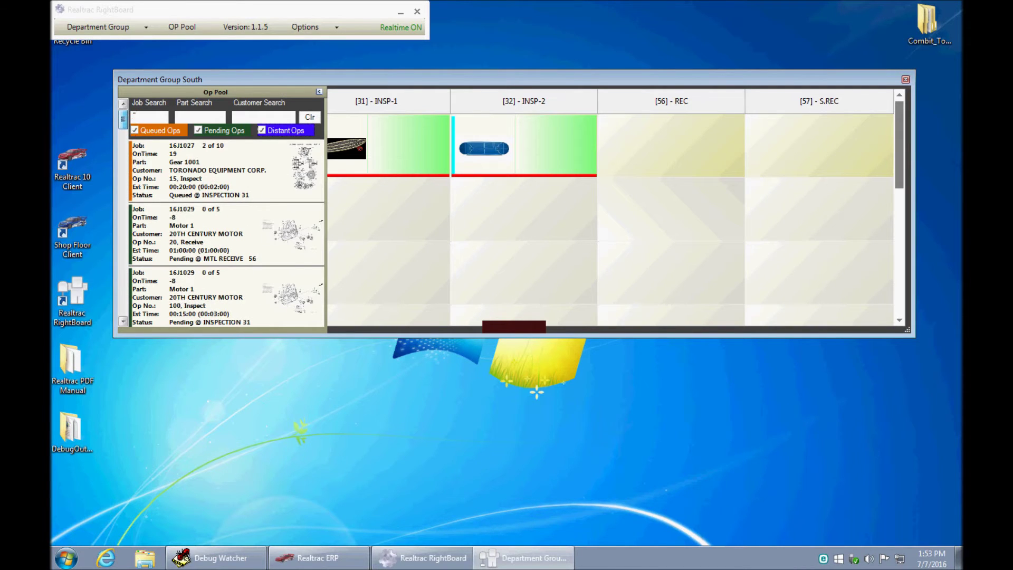
click(261, 131)
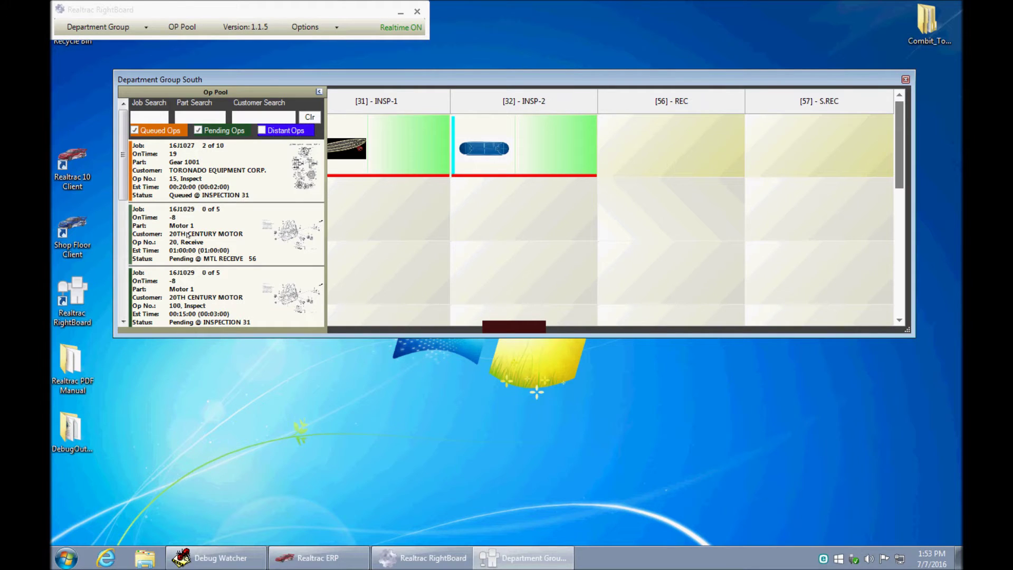
- Scroll the Op Pool list back up so job 16J1027 is at the top
click(123, 322)
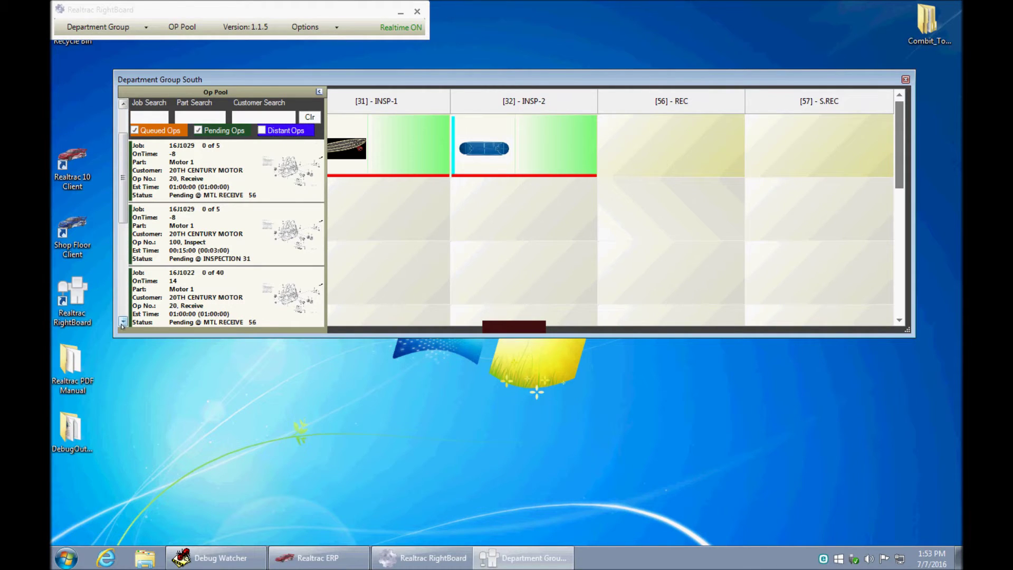
click(123, 323)
click(122, 324)
click(123, 324)
click(122, 323)
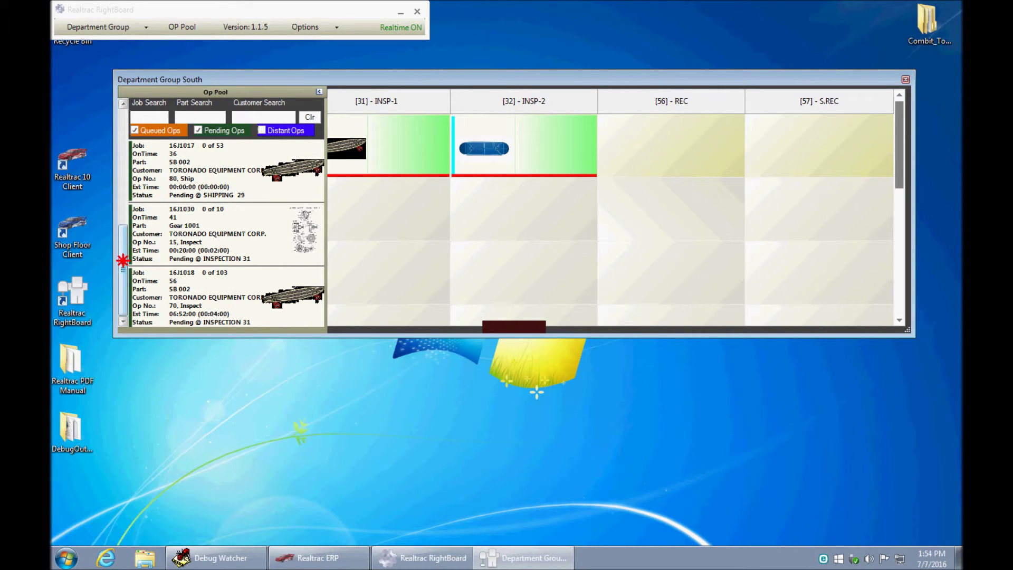
drag(122, 261, 139, 210)
scroll(140, 211, up, 2)
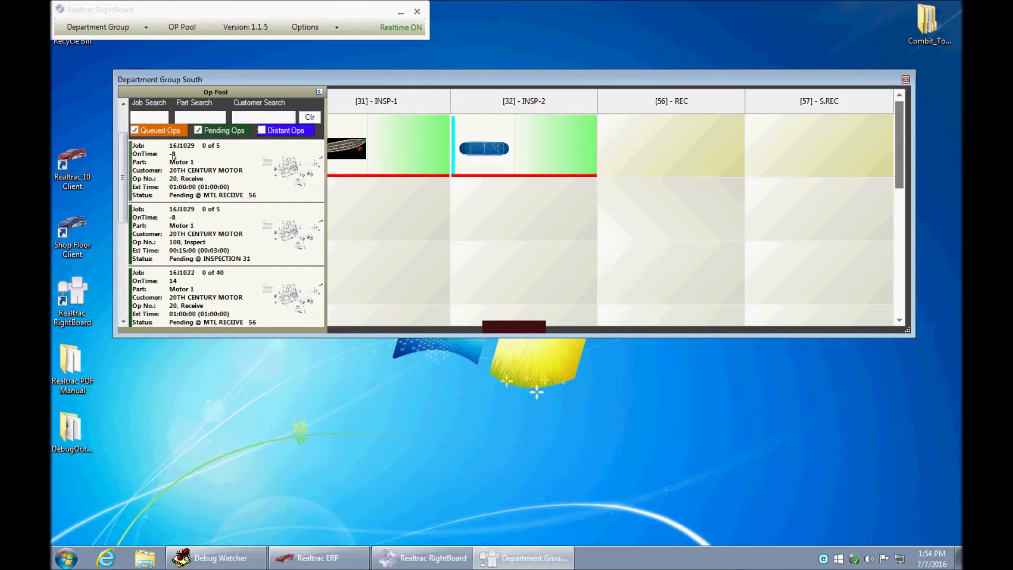
scroll(123, 168, up, 1)
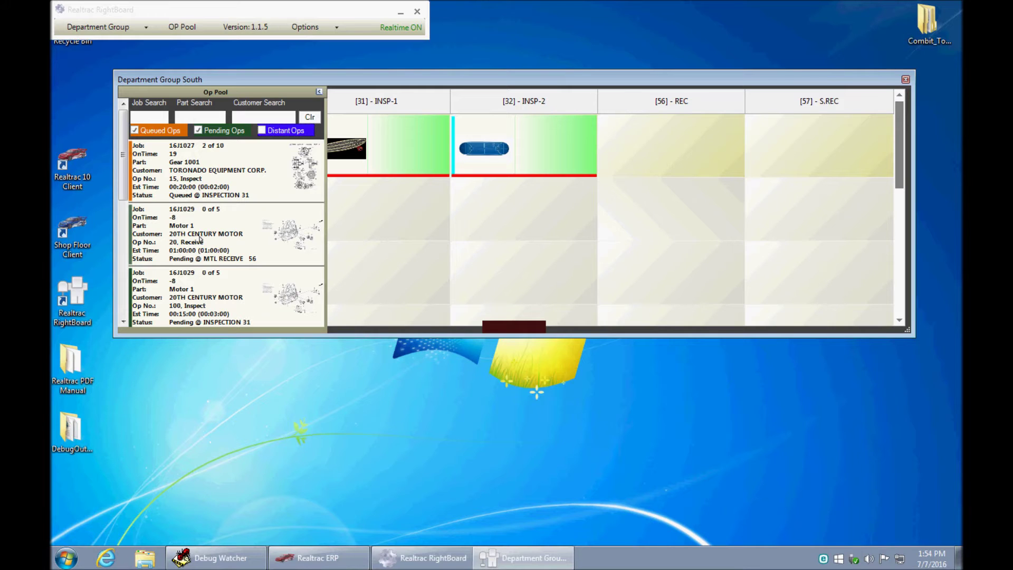
- Schedule 16J1029 on REC and INSP-2, 16J1027 on INSP-1, and 16J1017 on SHIP-1
drag(199, 239, 698, 223)
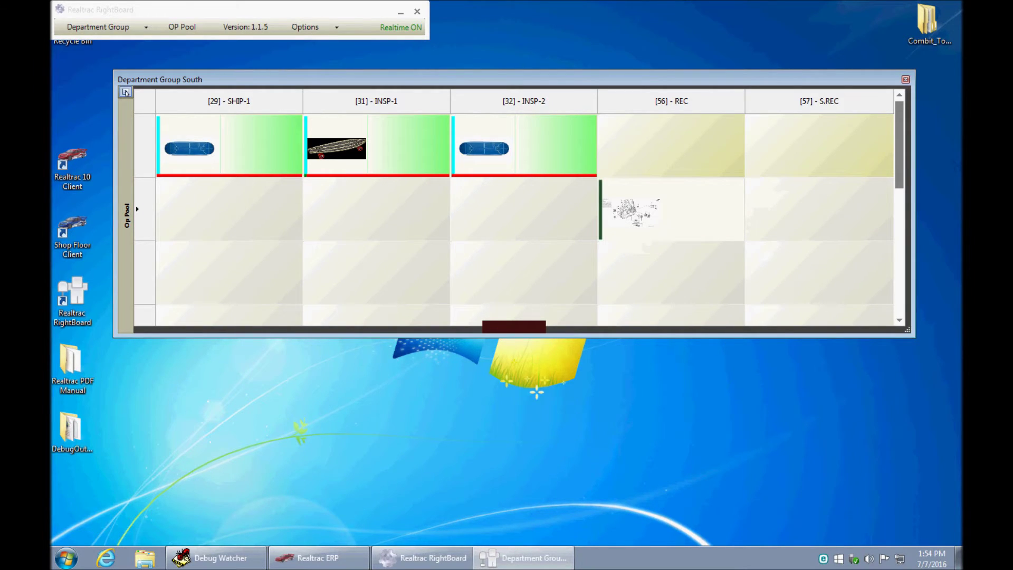
click(126, 92)
drag(189, 233, 510, 223)
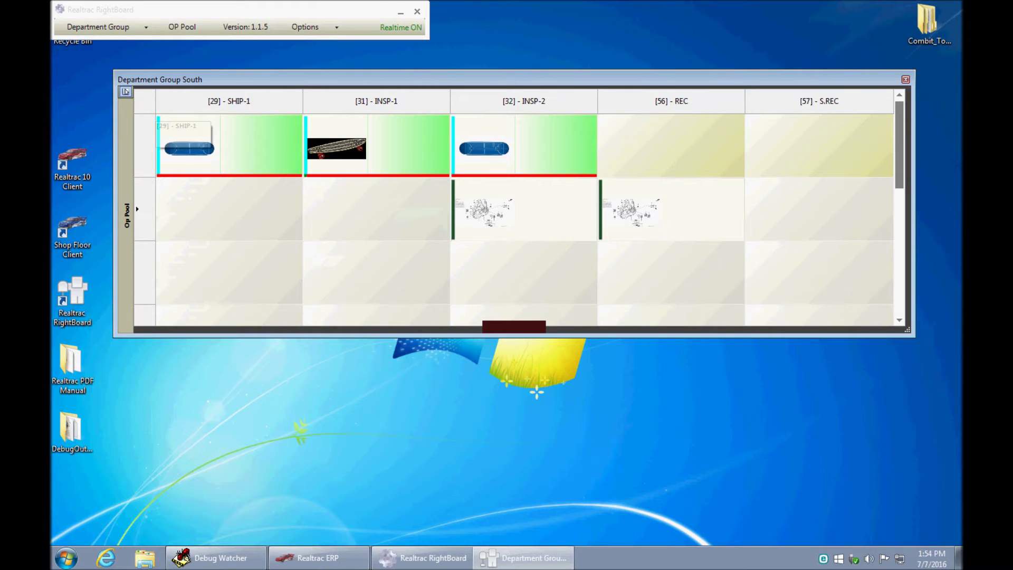
click(125, 92)
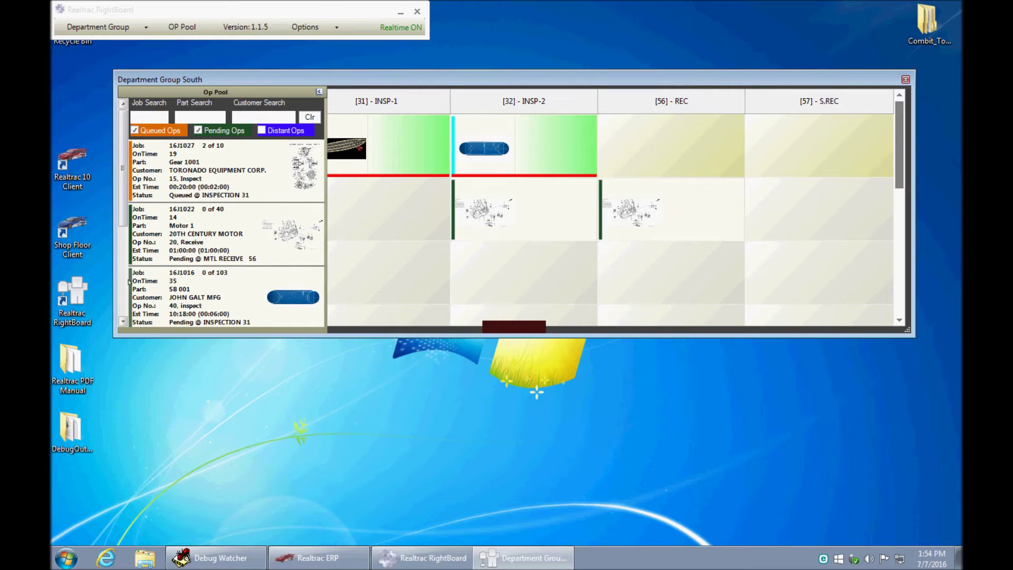
drag(148, 174, 414, 219)
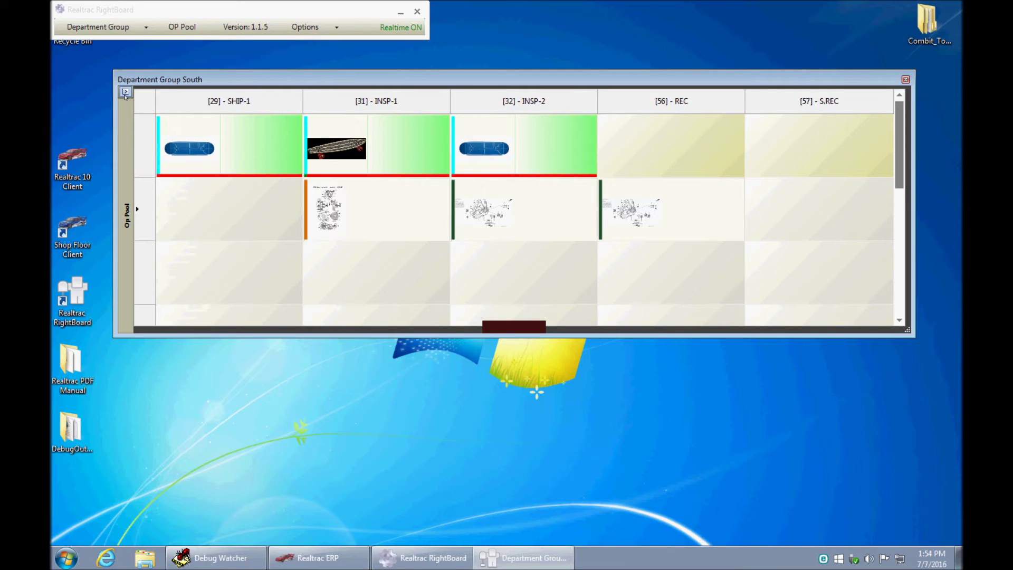
click(126, 93)
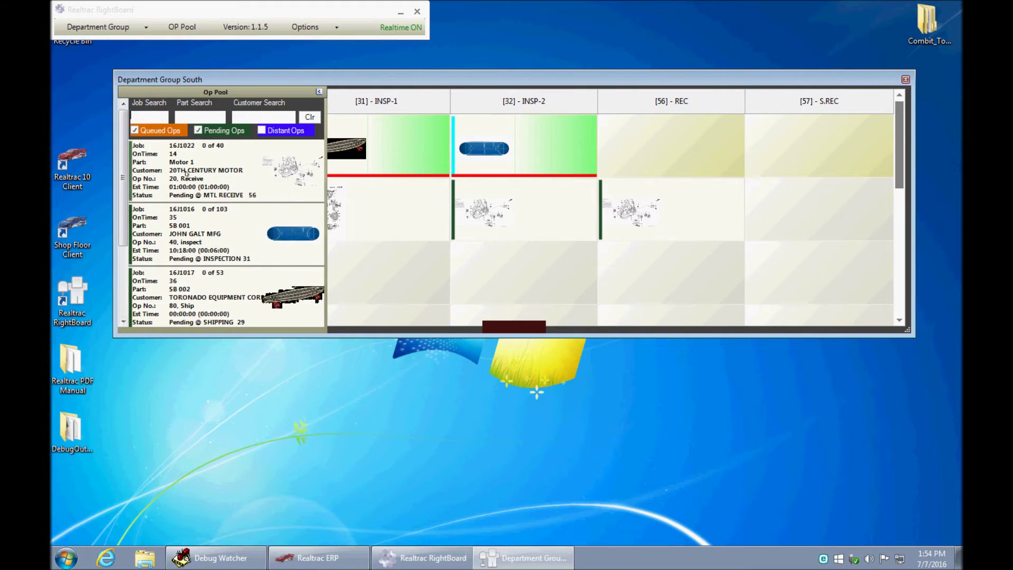
drag(194, 239, 256, 211)
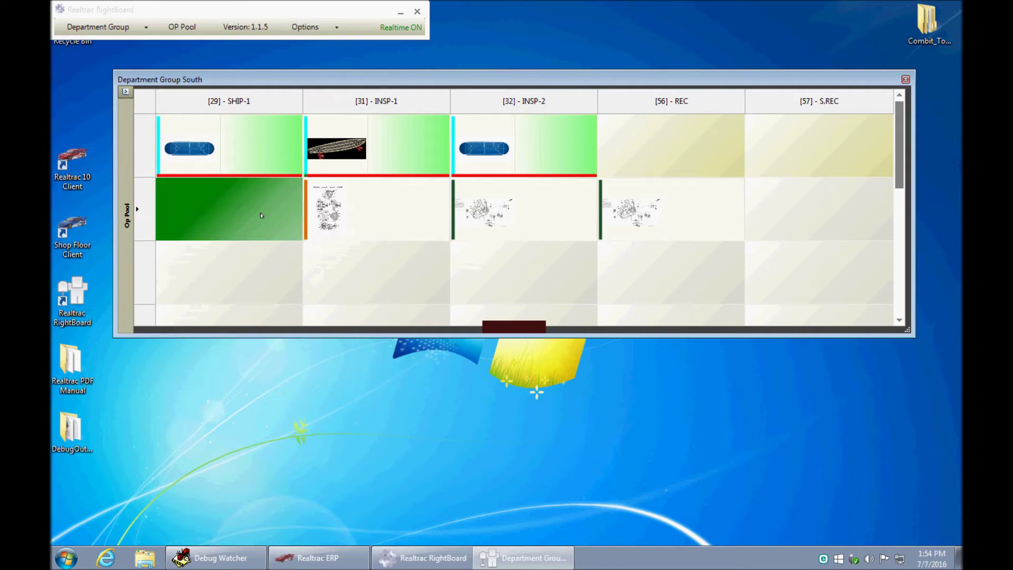
- Schedule job 16J1022's receive operation at REC
click(126, 92)
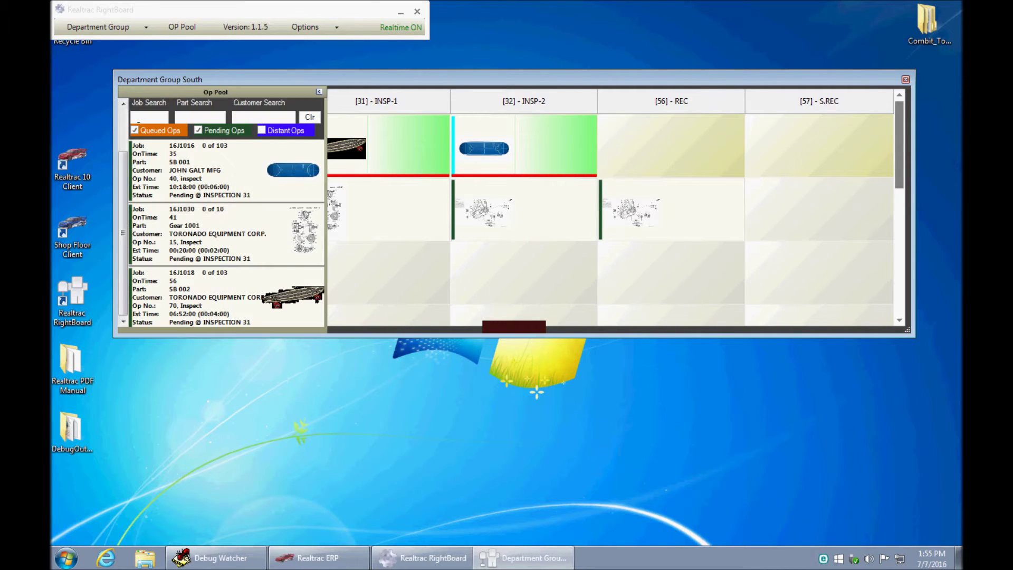
scroll(166, 236, up, 1)
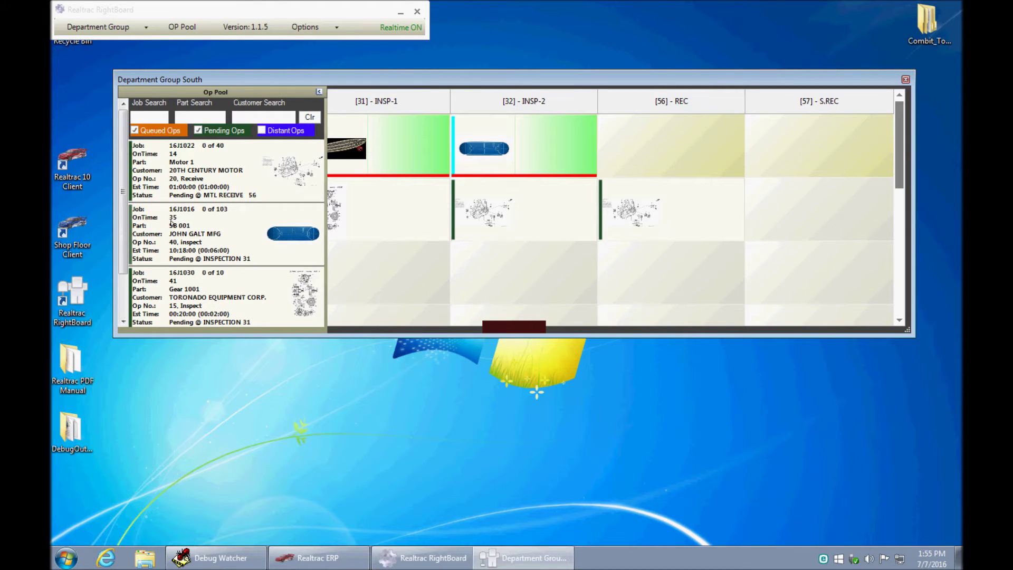
drag(167, 174, 695, 272)
- Pop the Operation Pool out as its own window and place job 16J1016's inspection on INSP-1
mouse_move(250, 211)
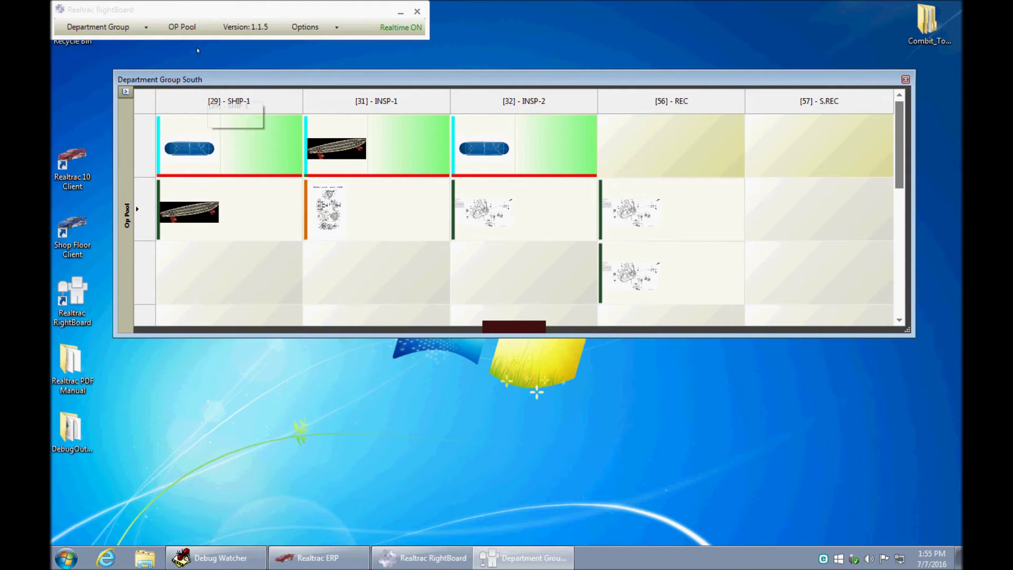
click(136, 210)
drag(842, 181, 899, 179)
drag(873, 235, 410, 266)
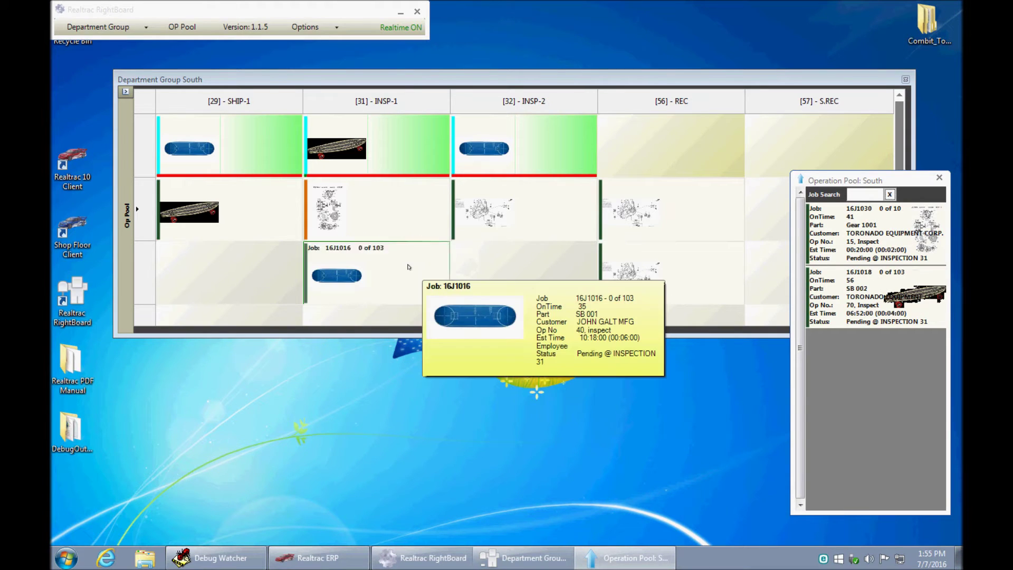
- Close the separate Operation Pool: South window
click(942, 181)
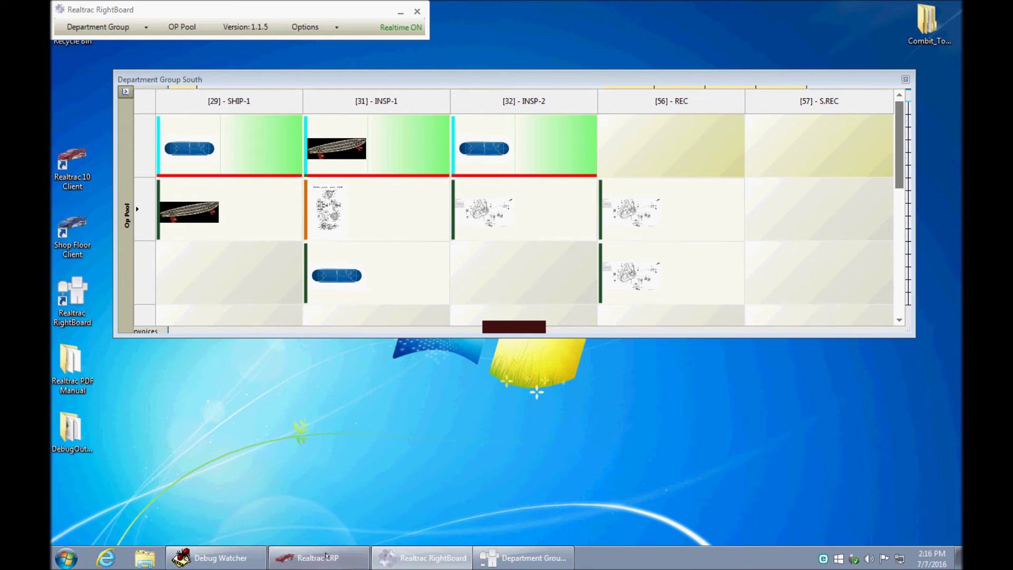
- Create new job 16J1033 with the description 'HOT New Job'
click(319, 558)
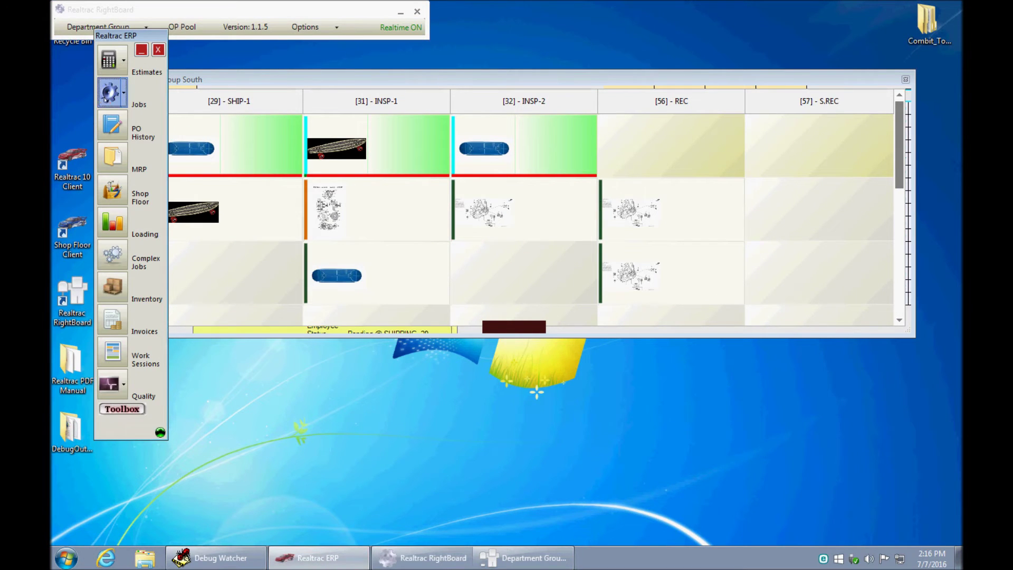
mouse_move(228, 151)
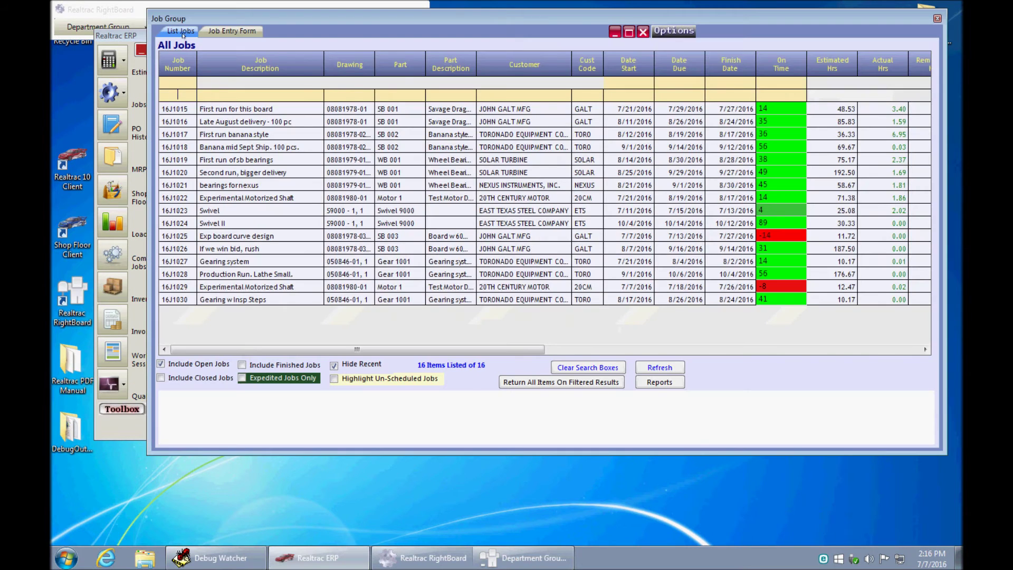
click(218, 31)
click(310, 72)
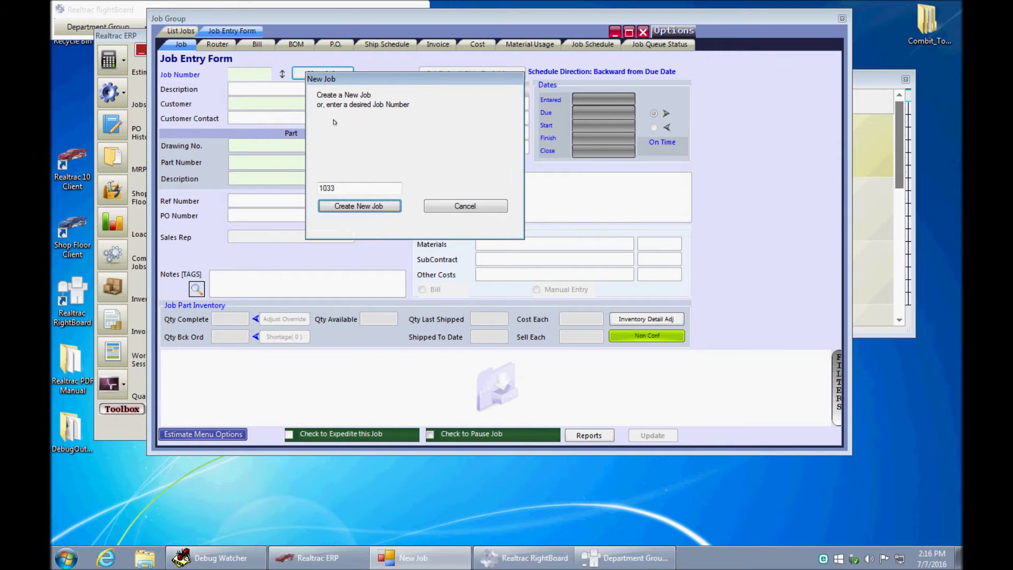
click(370, 206)
text(HOT )
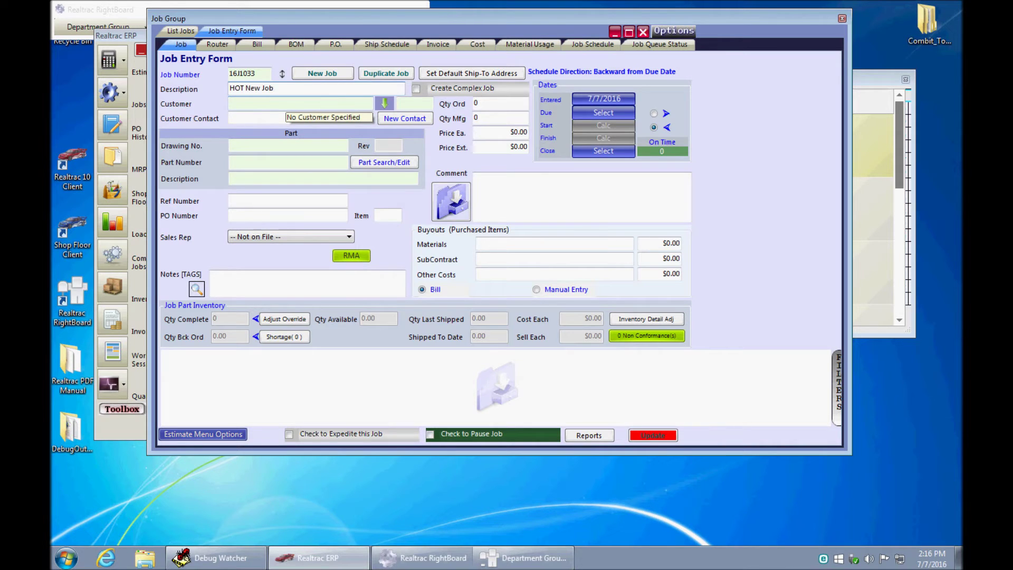
text(New Job)
- Assign customer ENTERPRISE TEXAS REFINING CO and part SB 004, then show the job's router
click(274, 102)
key(Down)
key(Down)
key(Down)
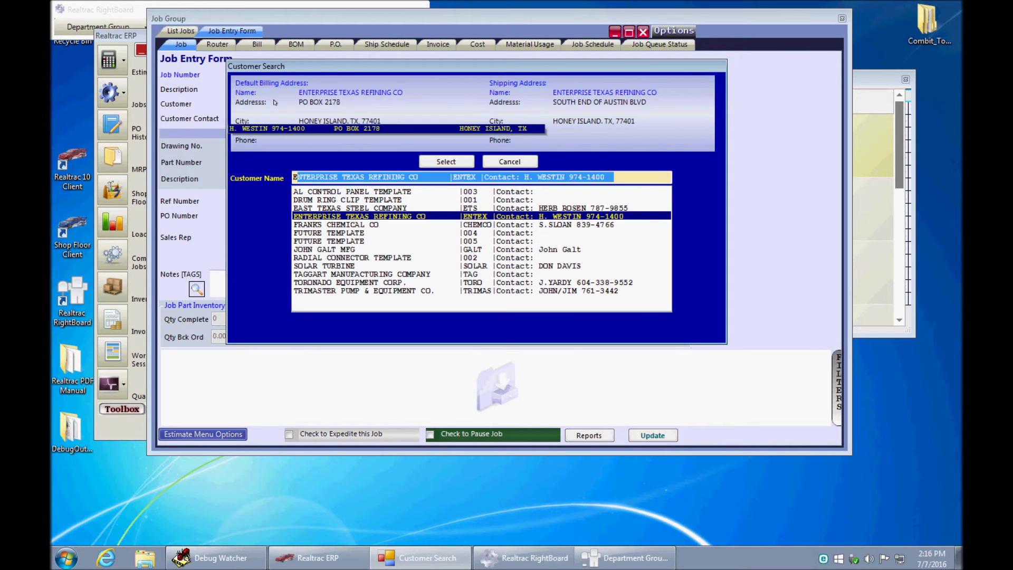
key(Return)
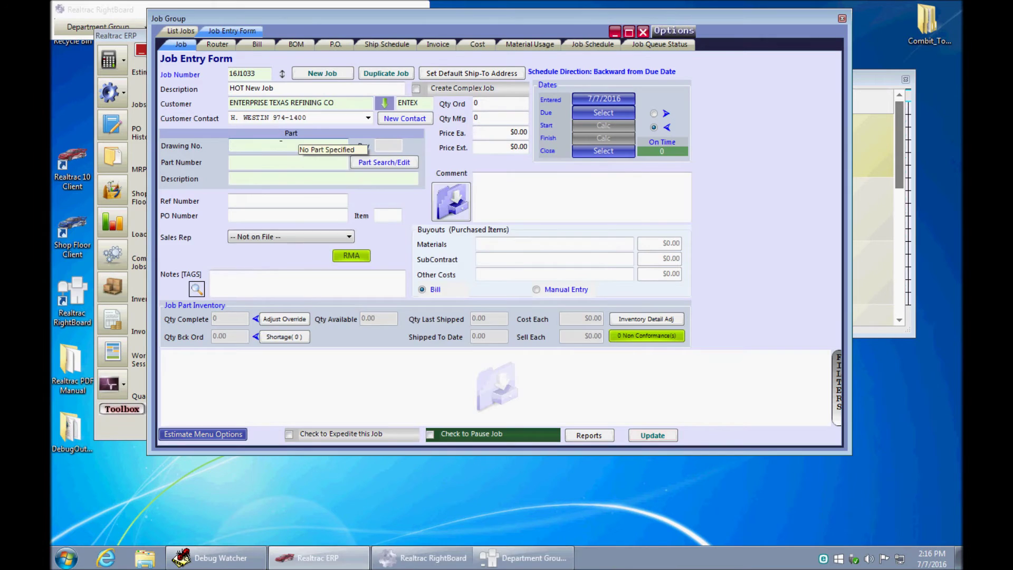
text(080819)
key(Down)
key(Down)
key(Down)
key(Down)
key(Down)
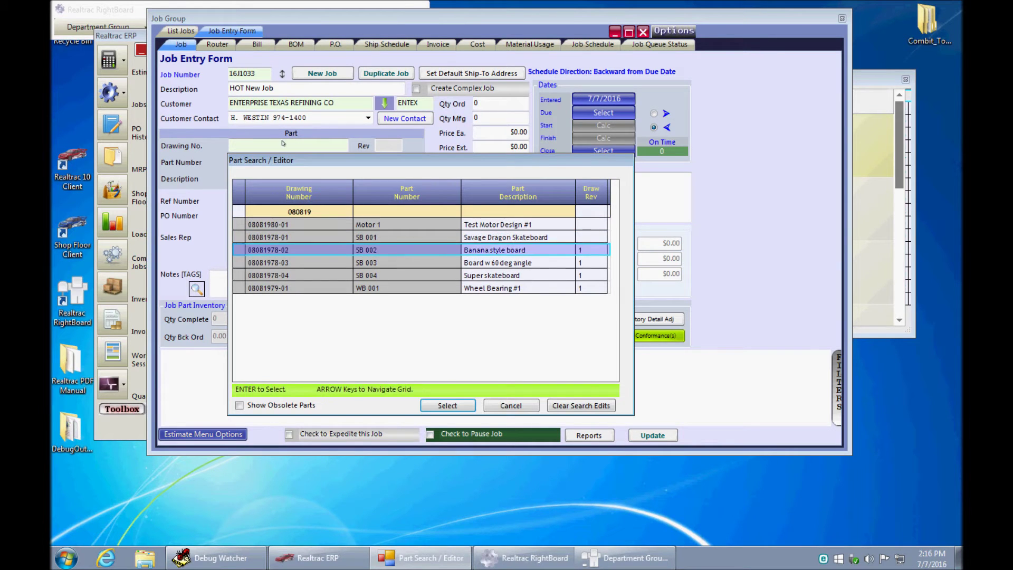
key(Return)
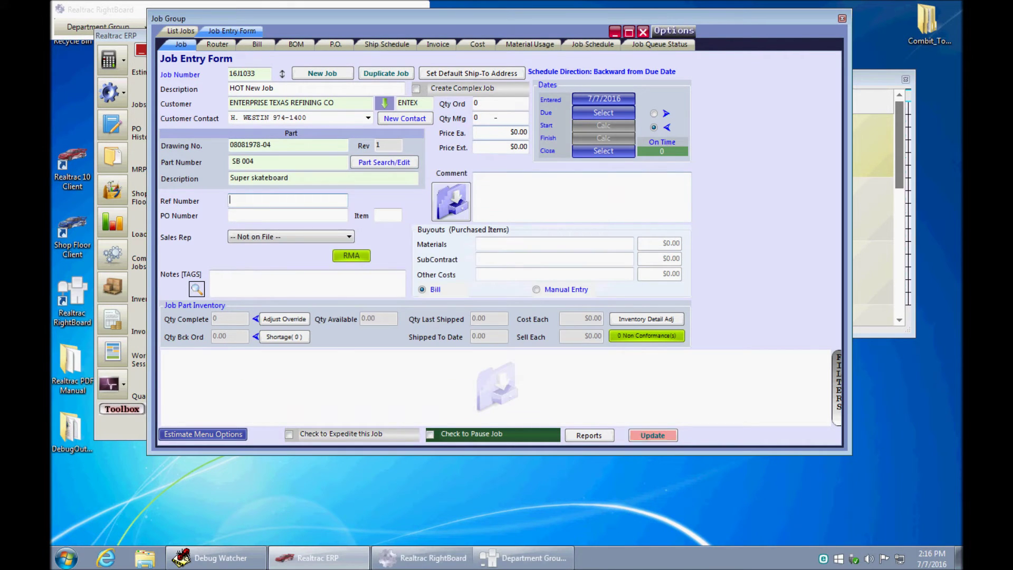
click(219, 45)
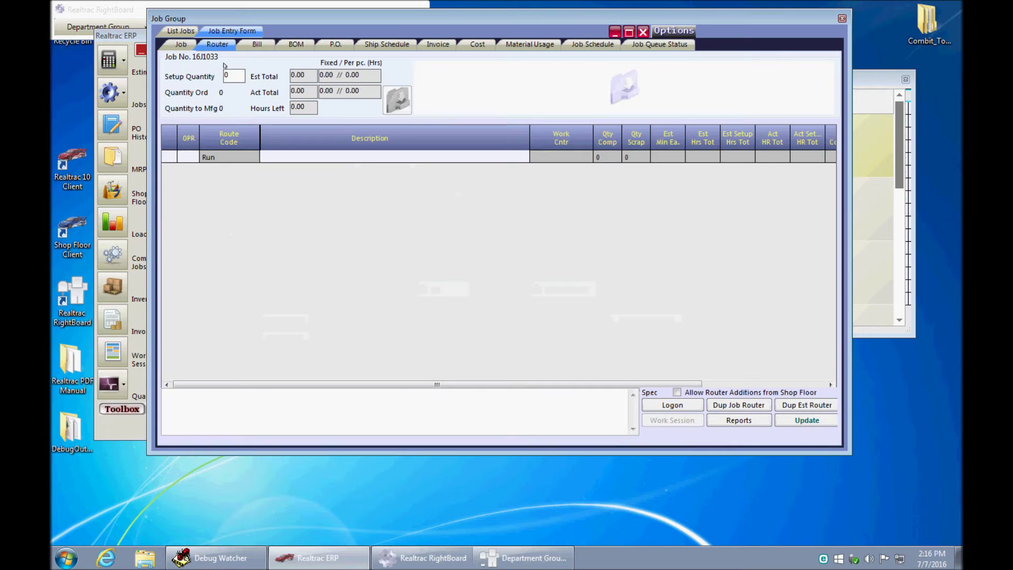
- Set router operation 10 to the CNC lathe work centre at 10 minutes per piece
click(186, 157)
key(Tab)
key(Tab)
key(Tab)
text(12)
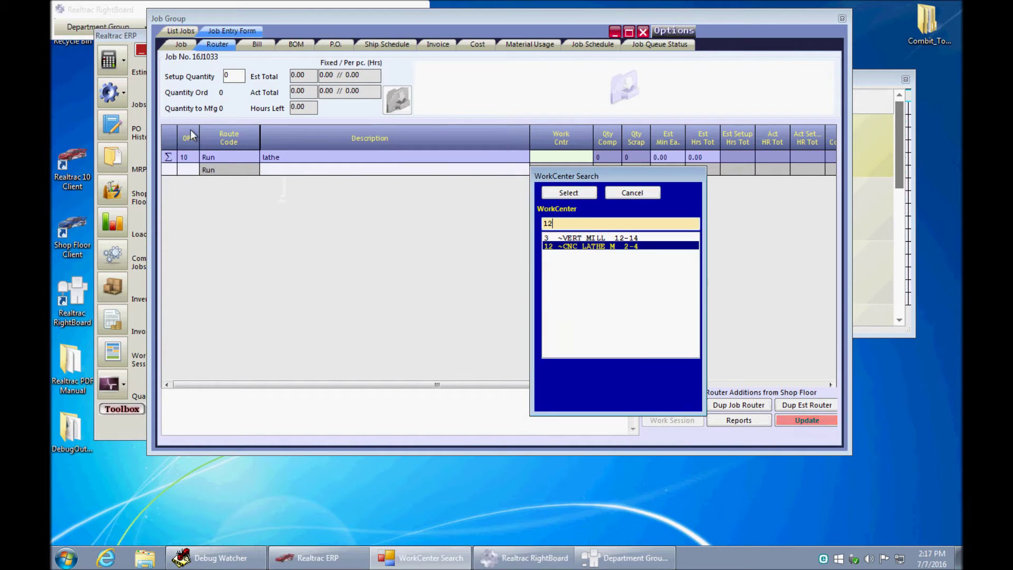
key(Return)
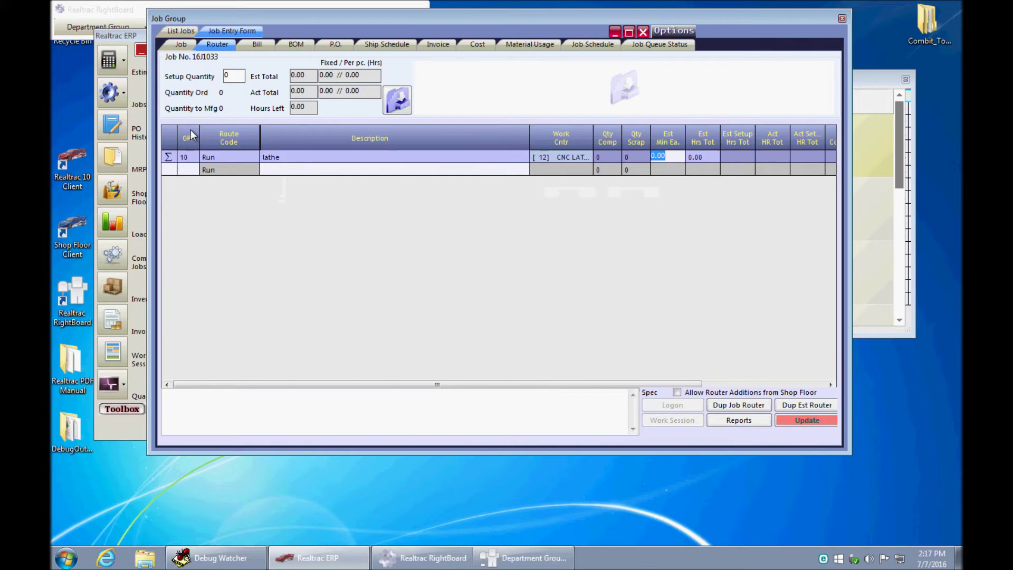
text(10)
key(Return)
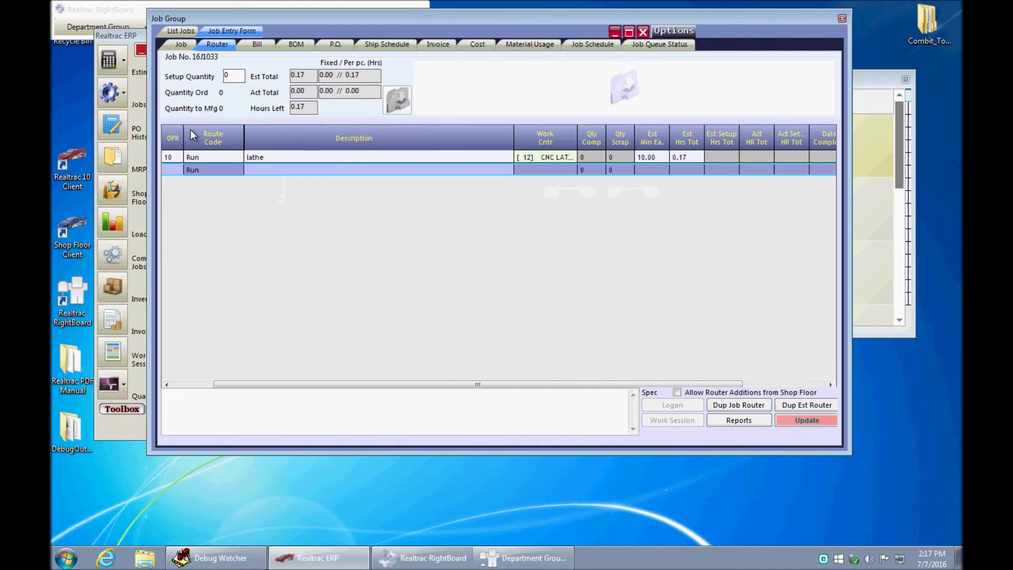
- Add operation 20 saw at 16 SAW and operation 30 mill at the vertical mill, 10 minutes each
key(Return)
text(saw)
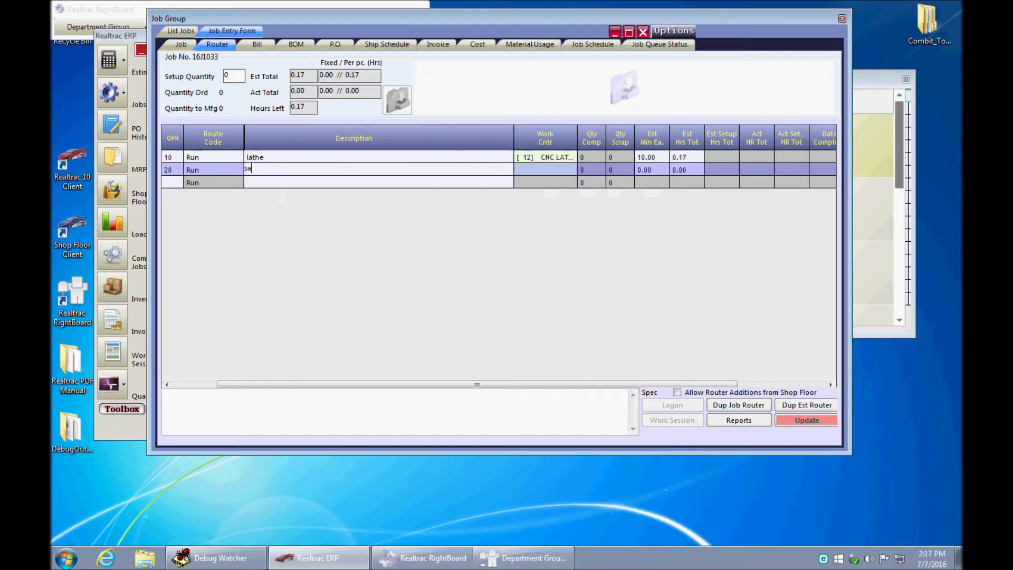
key(Return)
text(saw)
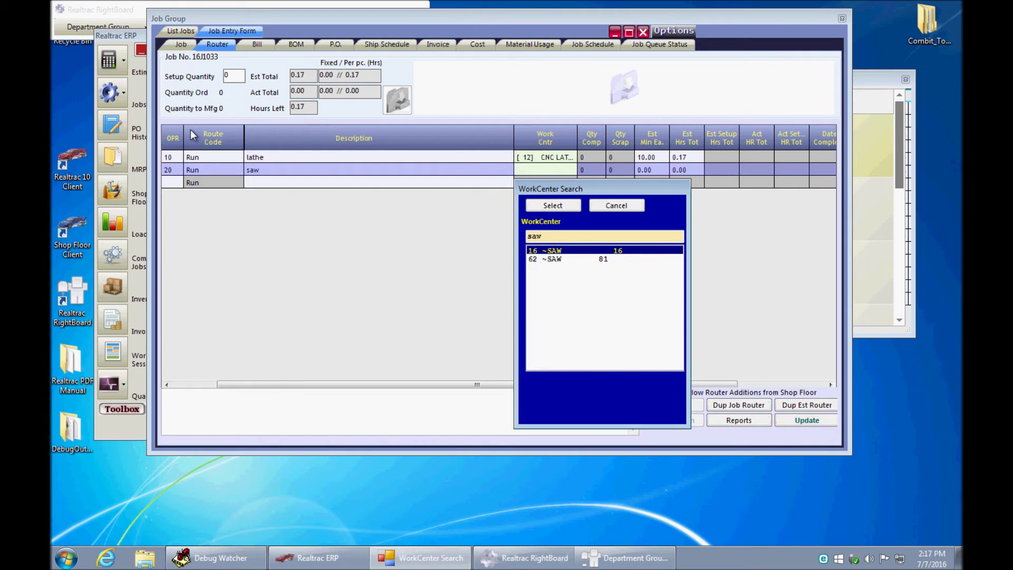
key(Return)
key(Return)
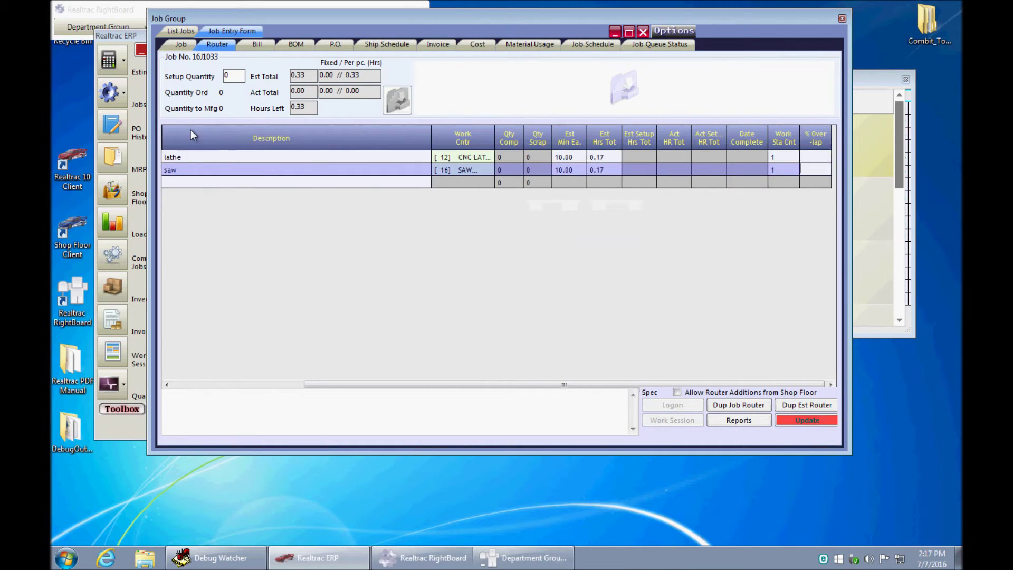
key(Return)
key(Return)
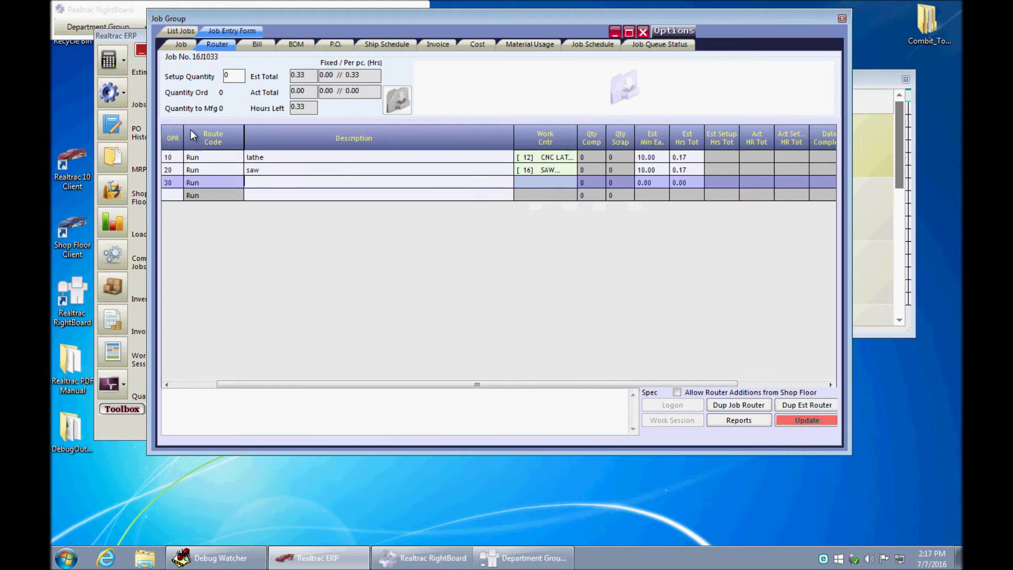
text(mill)
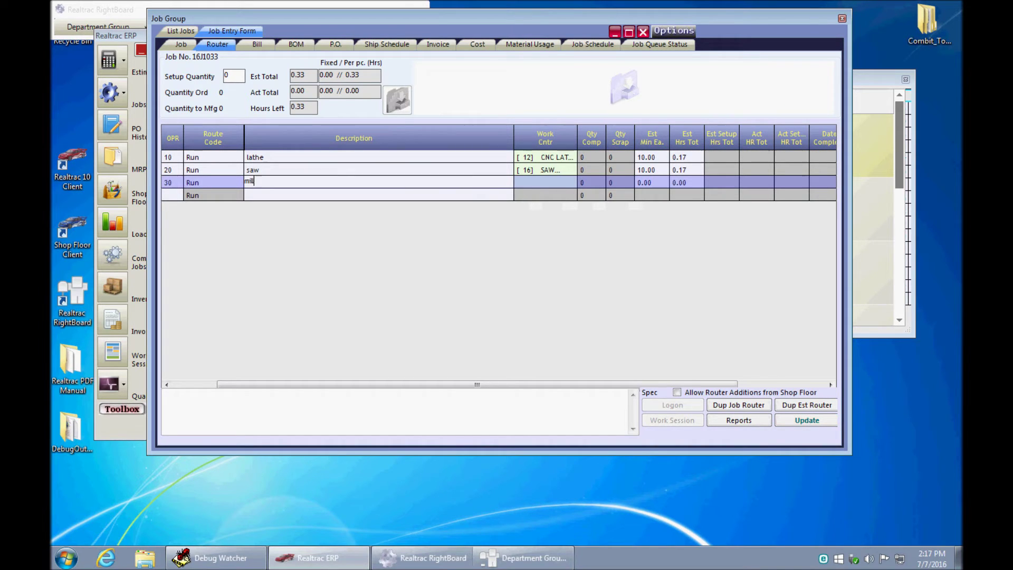
key(Return)
key(Return)
text(10)
key(Return)
key(Return)
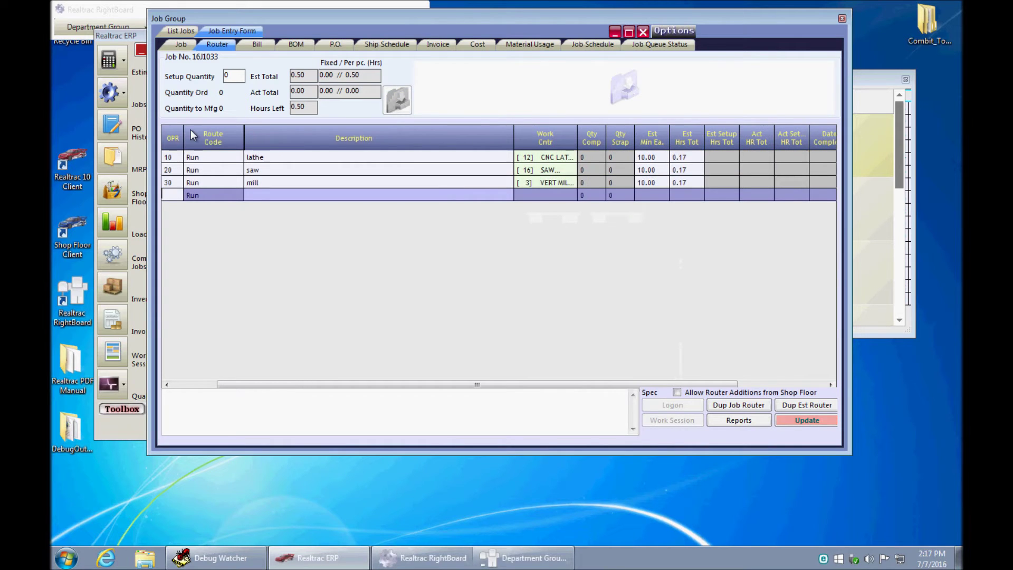
- On the Job tab, enter quantity ordered 20, quantity to make 25 and unit price 123.45
click(173, 43)
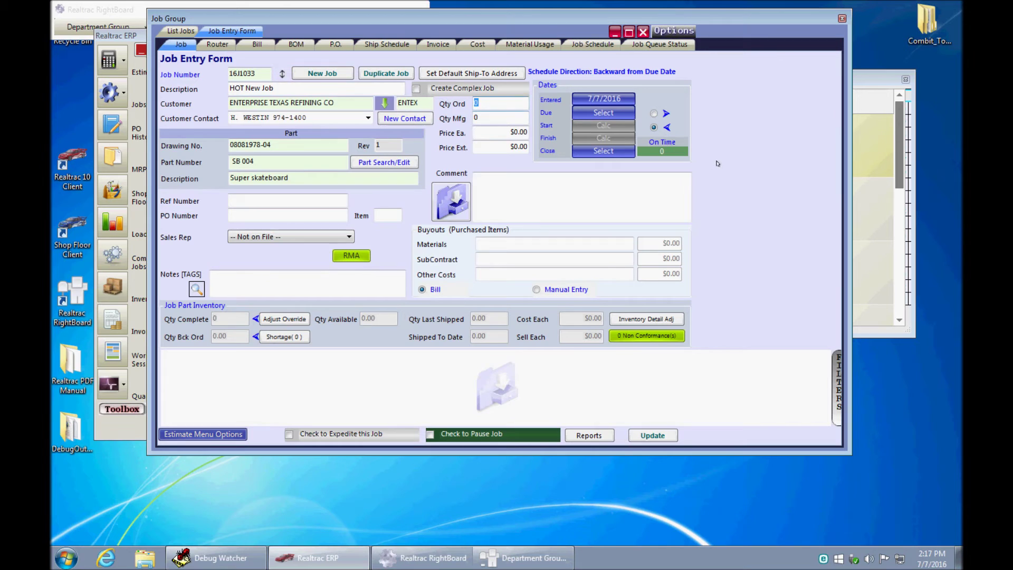
text(20)
key(Tab)
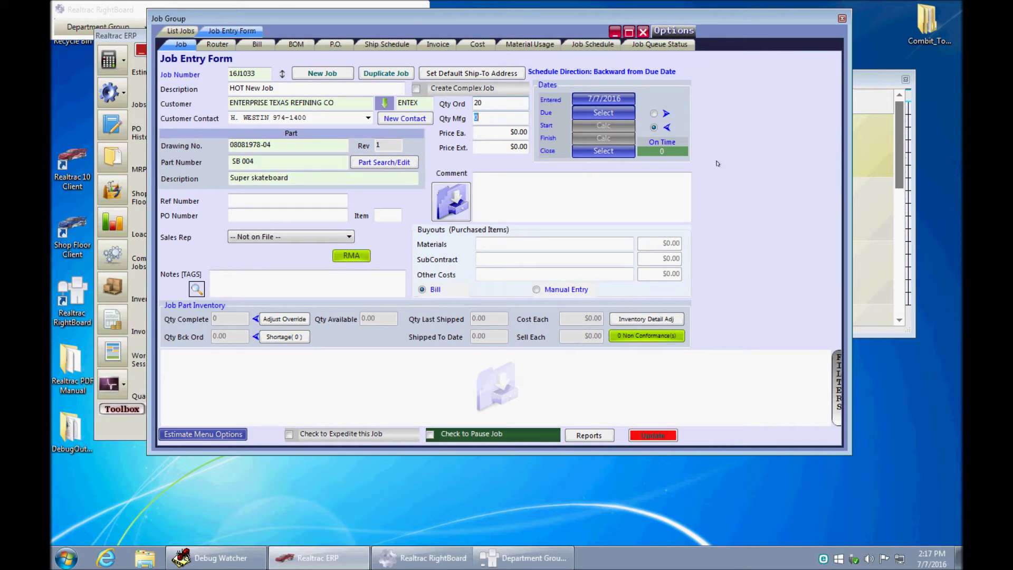
text(25)
key(Tab)
text(123.45)
key(Tab)
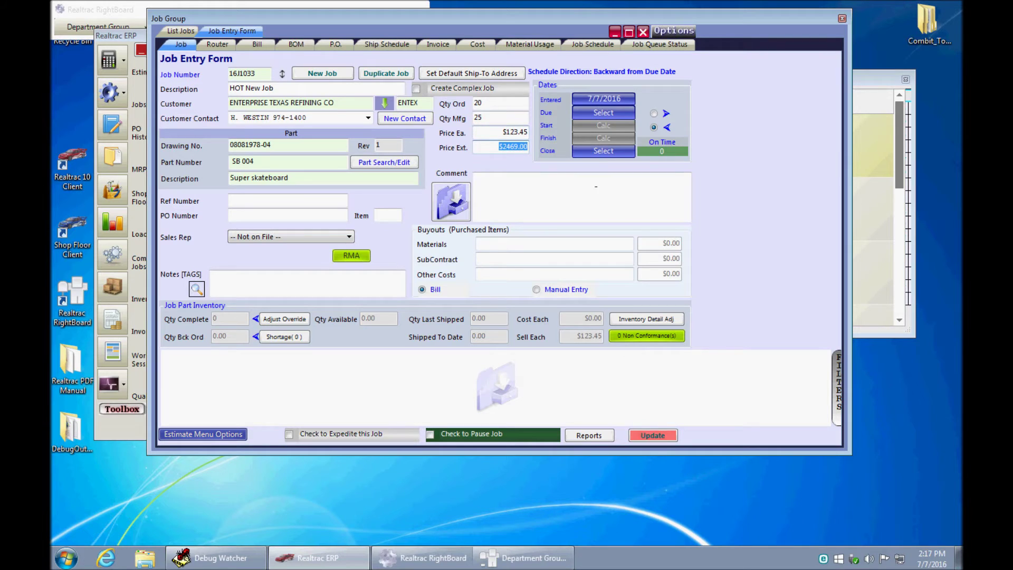
- Set the job's due date to August 5, 2016
click(604, 113)
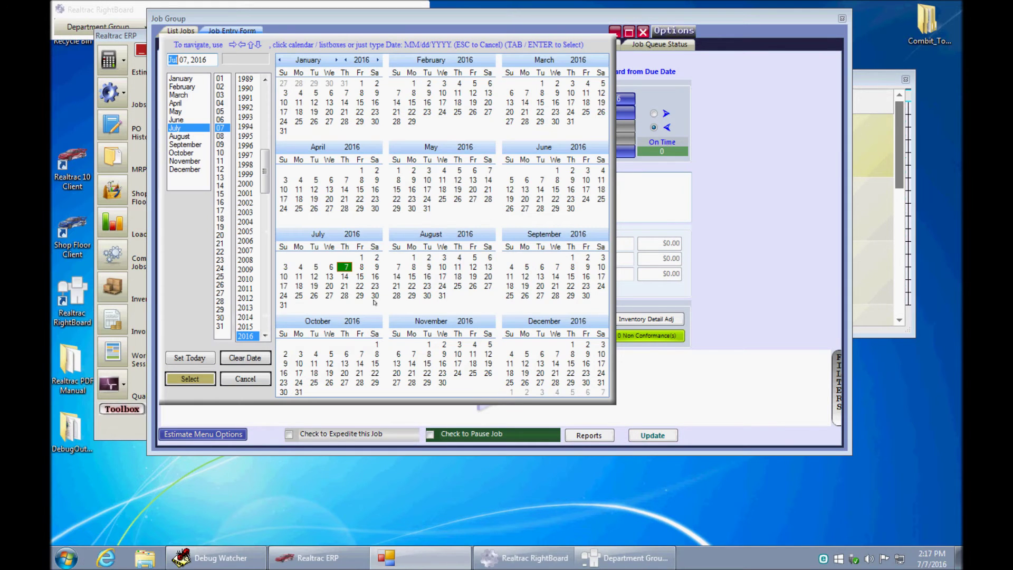
click(473, 258)
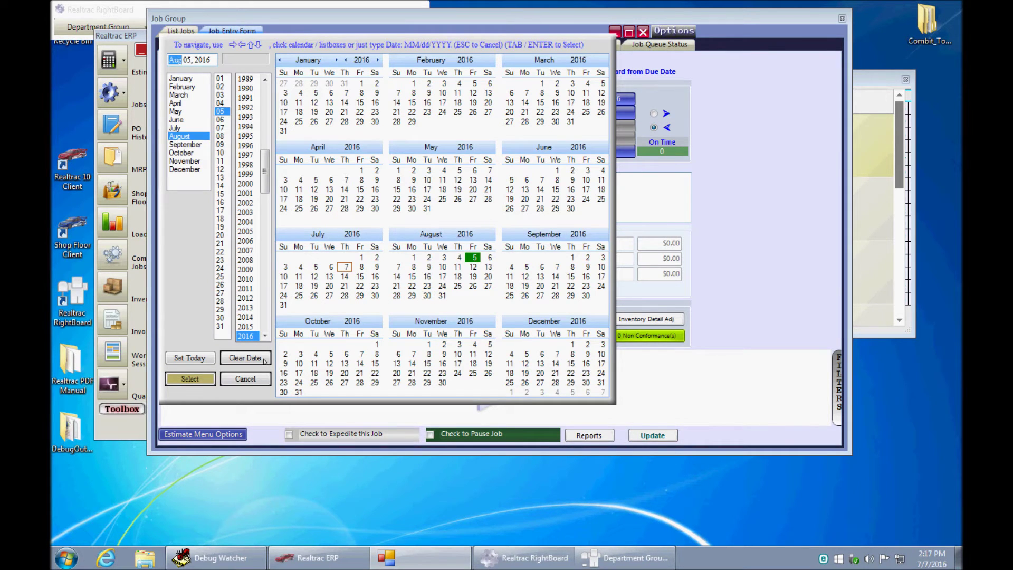
click(190, 379)
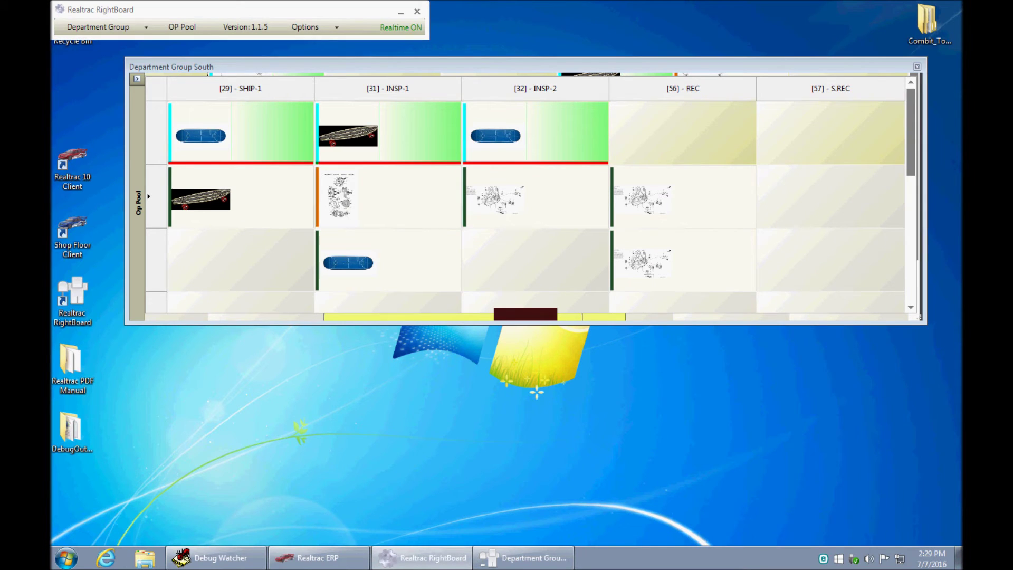
- Open the saved Lathe Mill Saw department group, widen it and place it below the South board
click(84, 26)
click(76, 54)
click(217, 146)
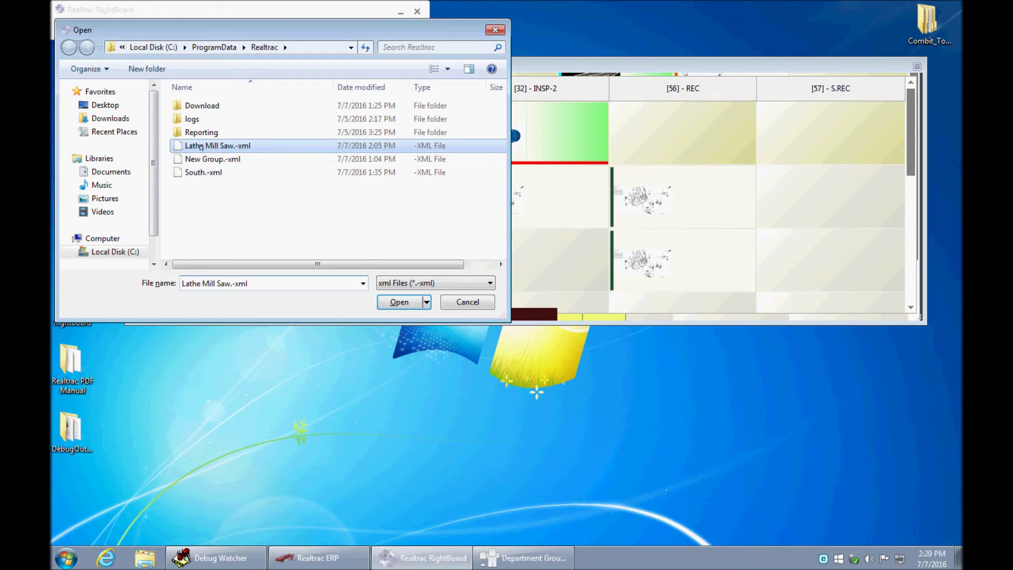
click(397, 302)
drag(422, 260, 929, 247)
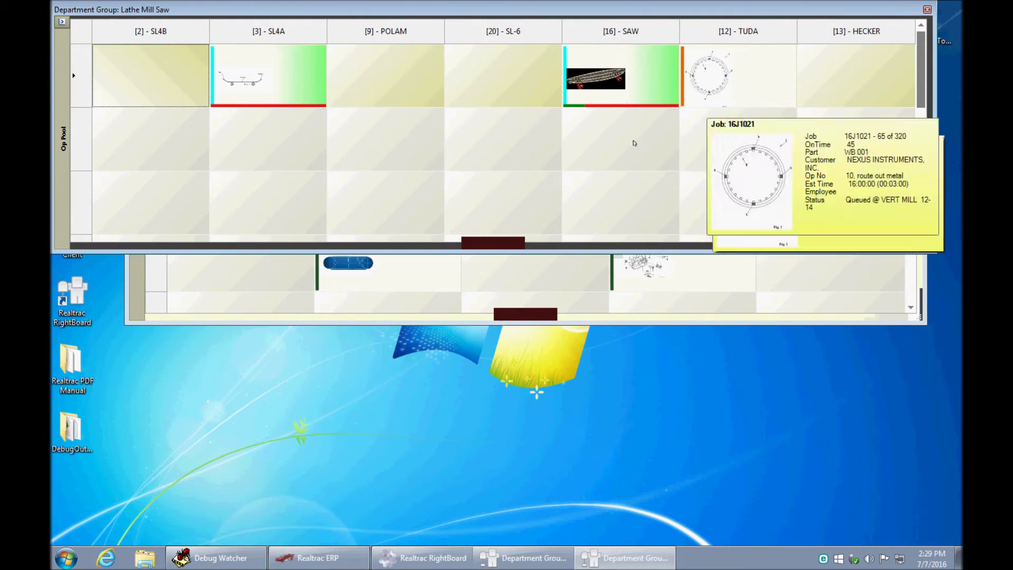
drag(646, 12, 655, 288)
drag(420, 66, 419, 29)
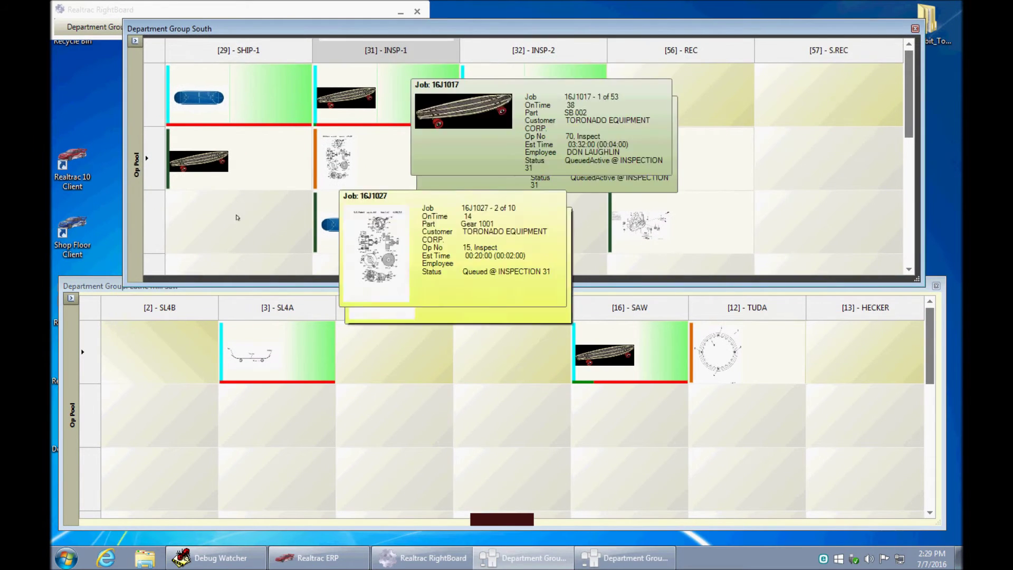
- Find job 1033 in the operation pool, including queued, pending and distant ops, and schedule its lathe operation on SL4B
click(71, 297)
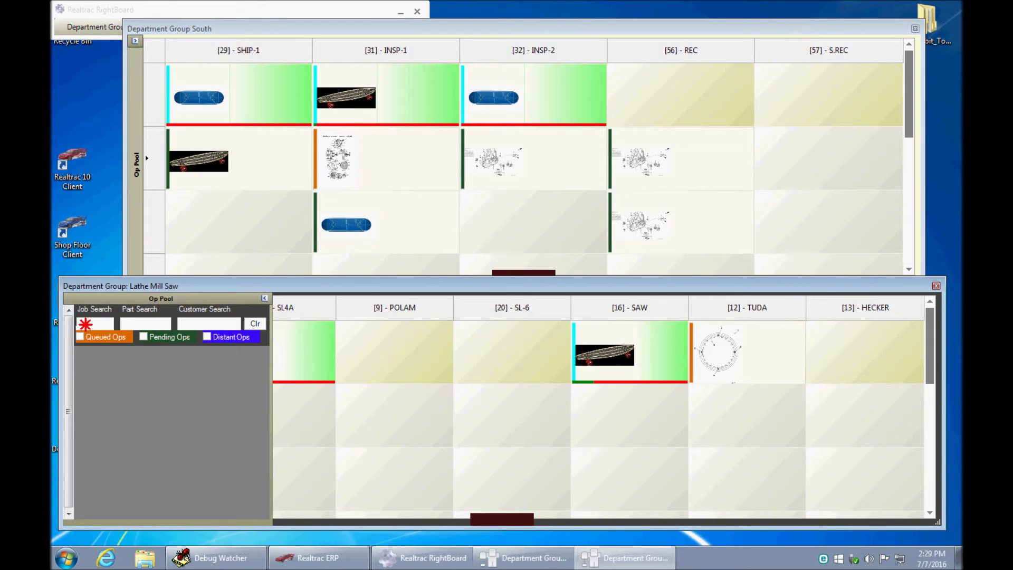
text(1033)
click(119, 337)
click(144, 336)
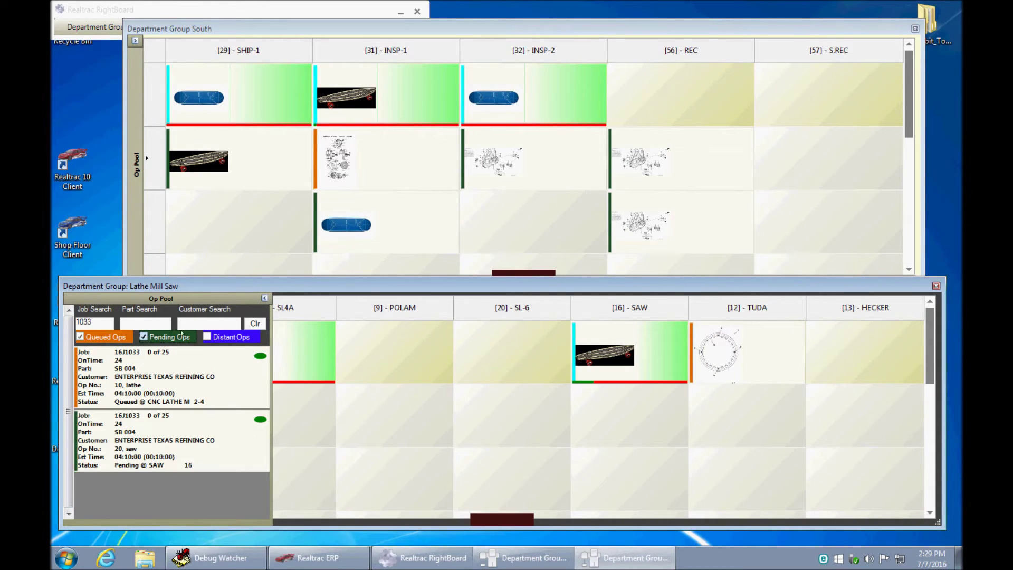
click(206, 337)
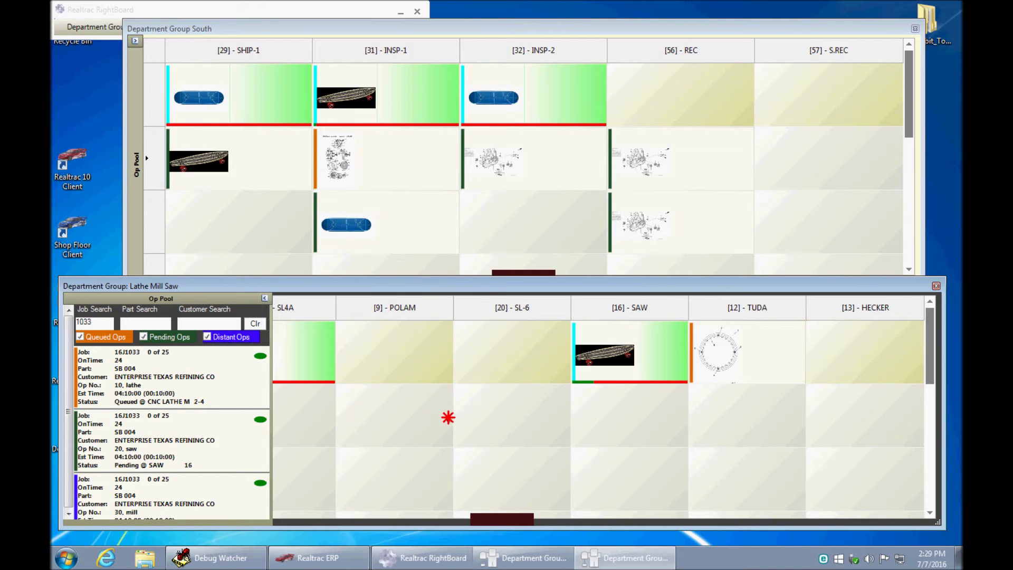
drag(89, 378, 196, 431)
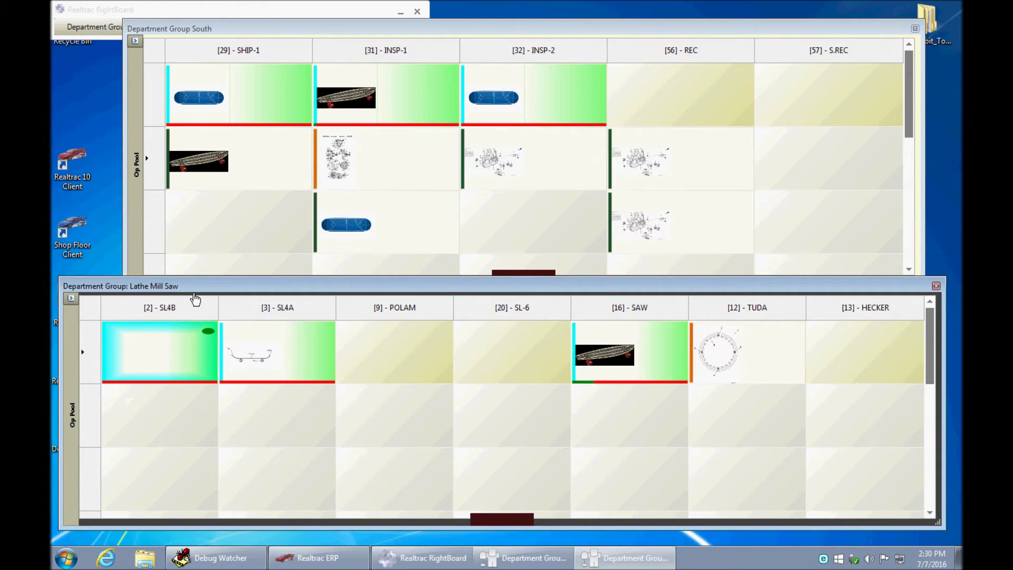
- Schedule job 16J1033's saw operation in the SAW column
mouse_move(136, 354)
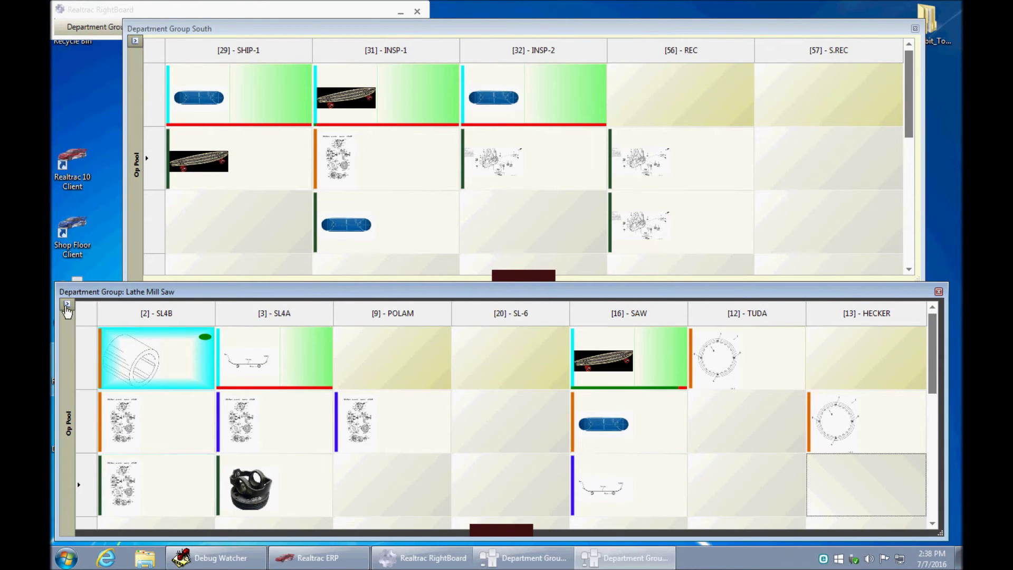
click(67, 304)
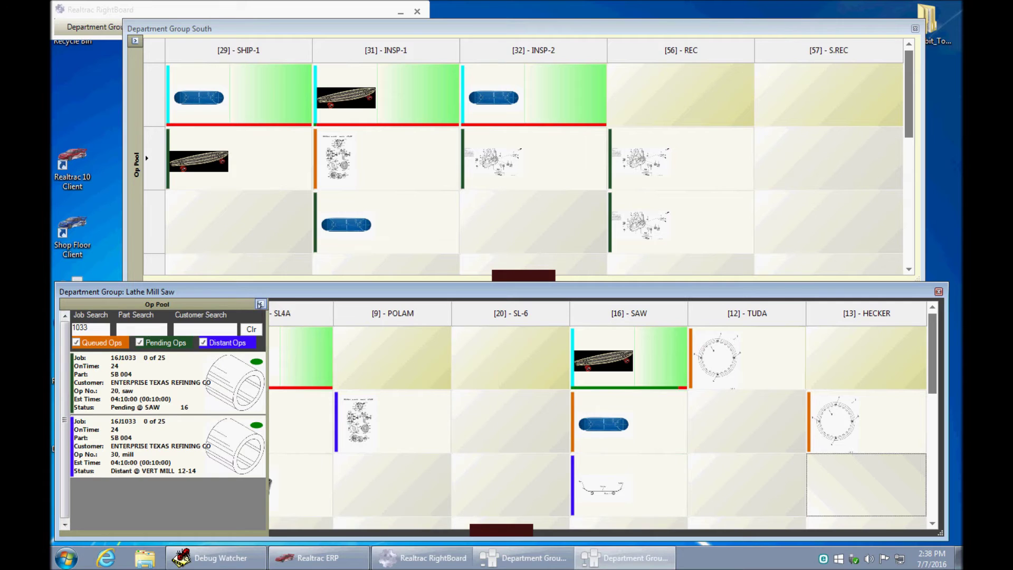
click(261, 304)
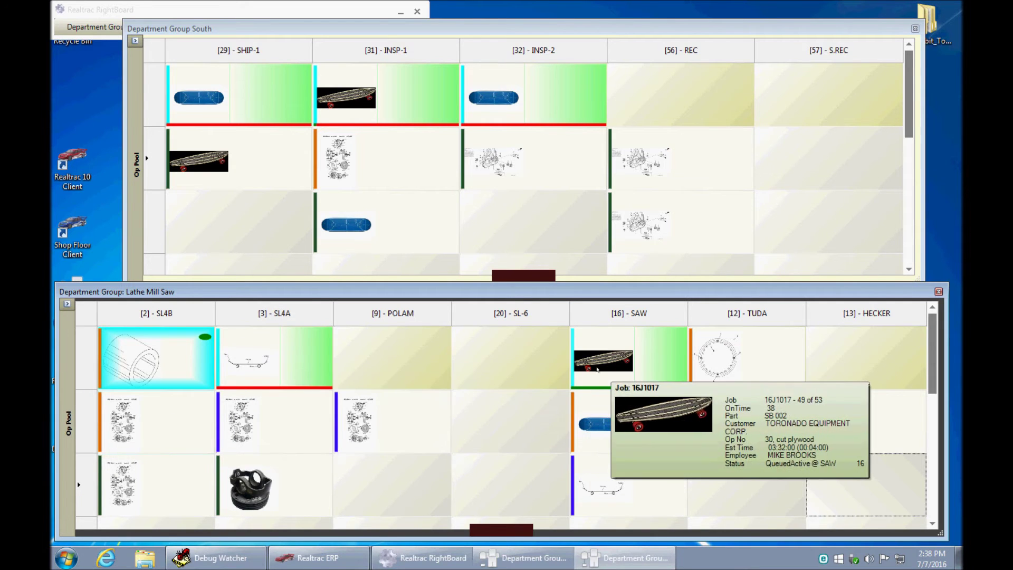
mouse_move(848, 434)
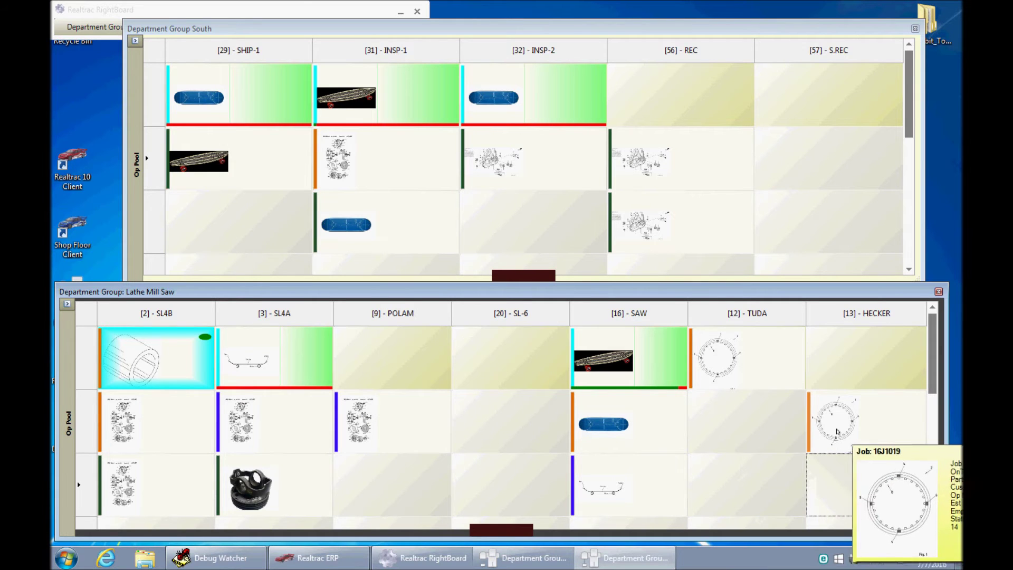
mouse_move(711, 358)
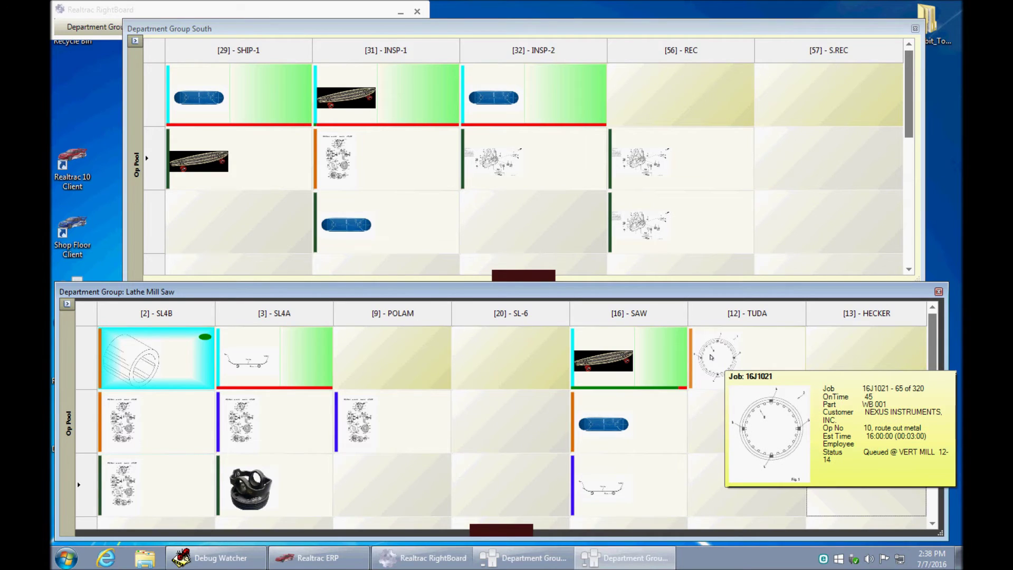
mouse_move(608, 357)
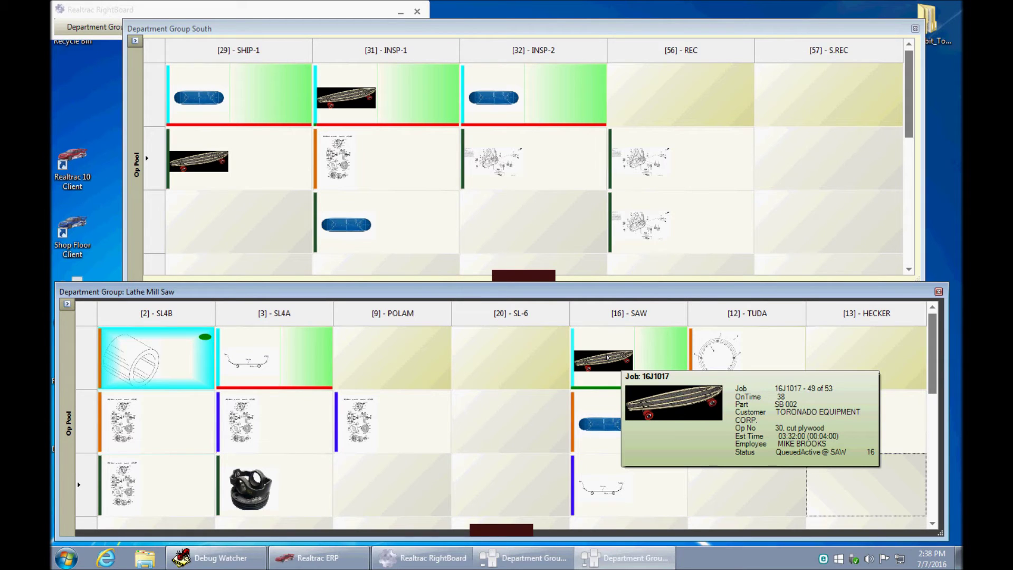
mouse_move(374, 420)
click(67, 304)
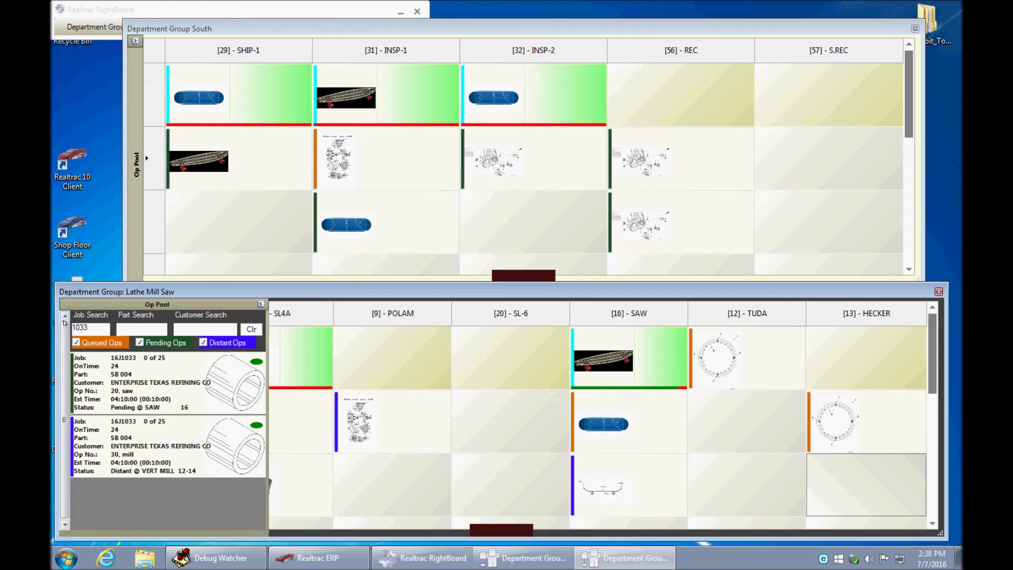
click(107, 374)
drag(565, 431, 642, 427)
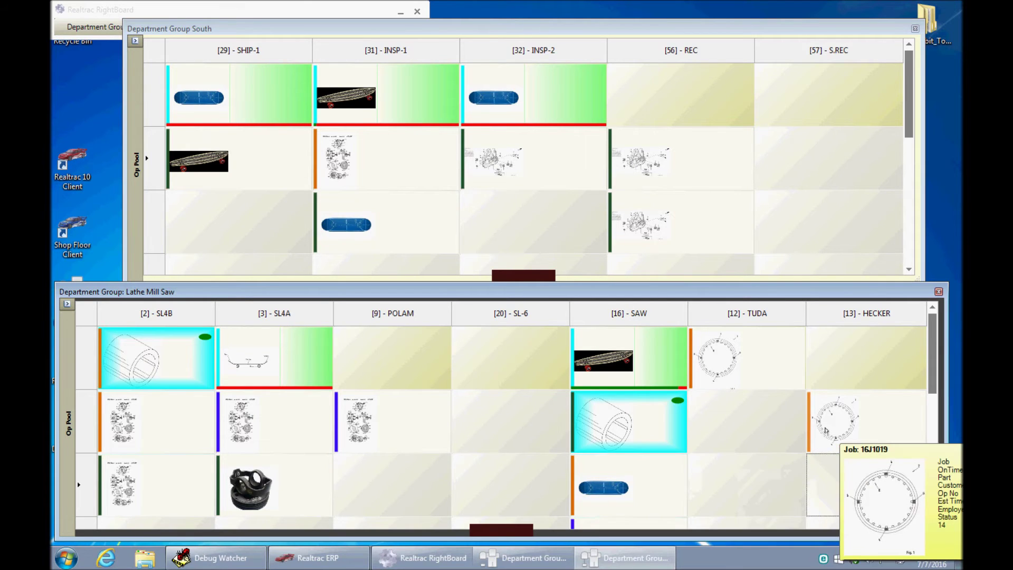
- Schedule 16J1033's mill operation onto the board and select the second jobs at SAW and HECKER
mouse_move(728, 367)
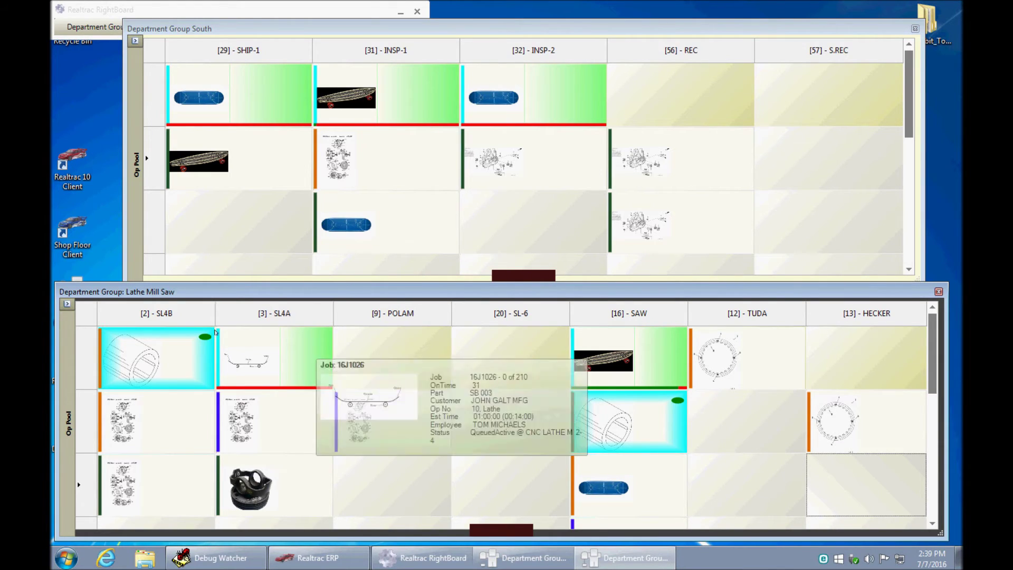
click(67, 304)
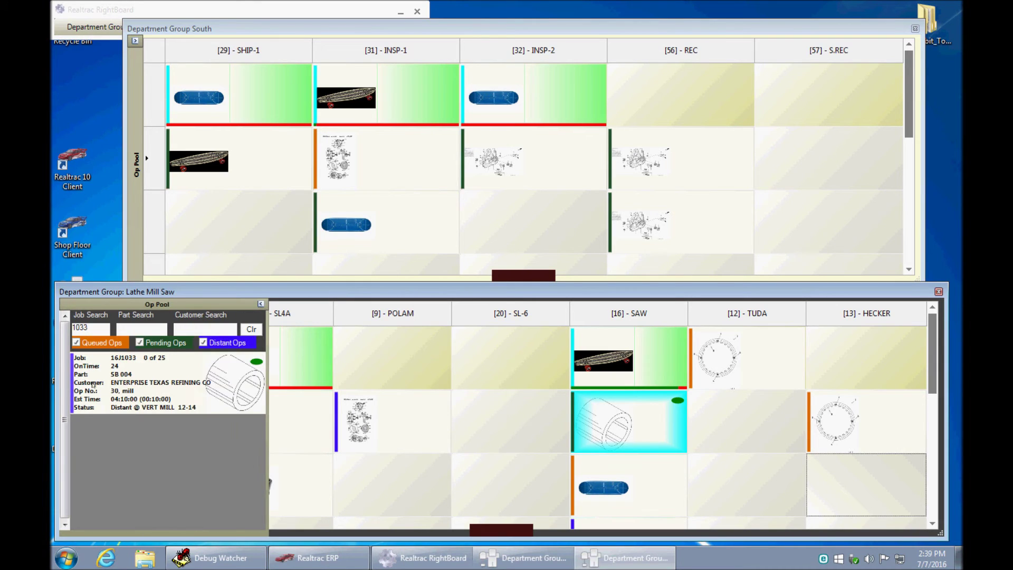
drag(103, 384, 834, 425)
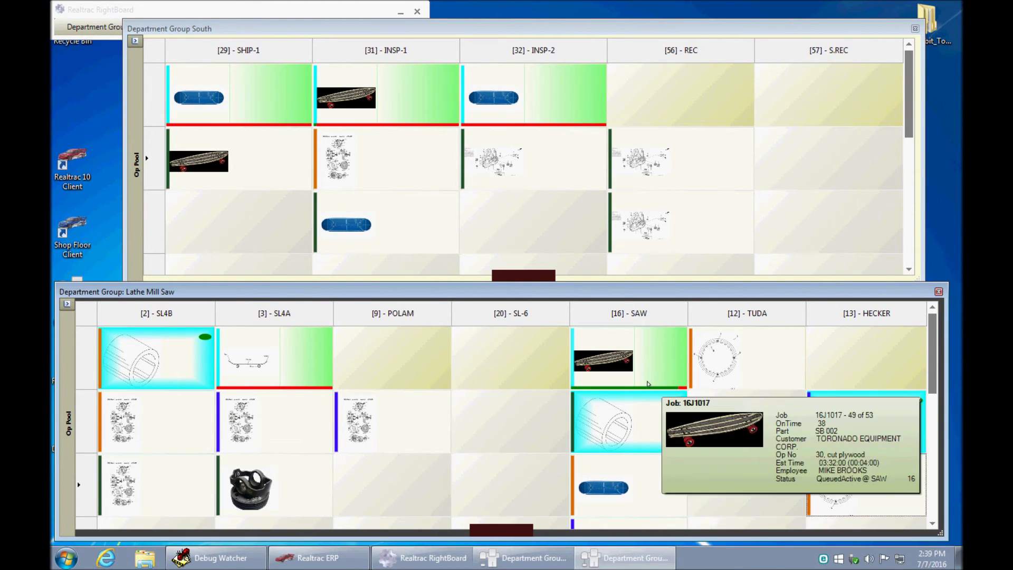
mouse_move(170, 357)
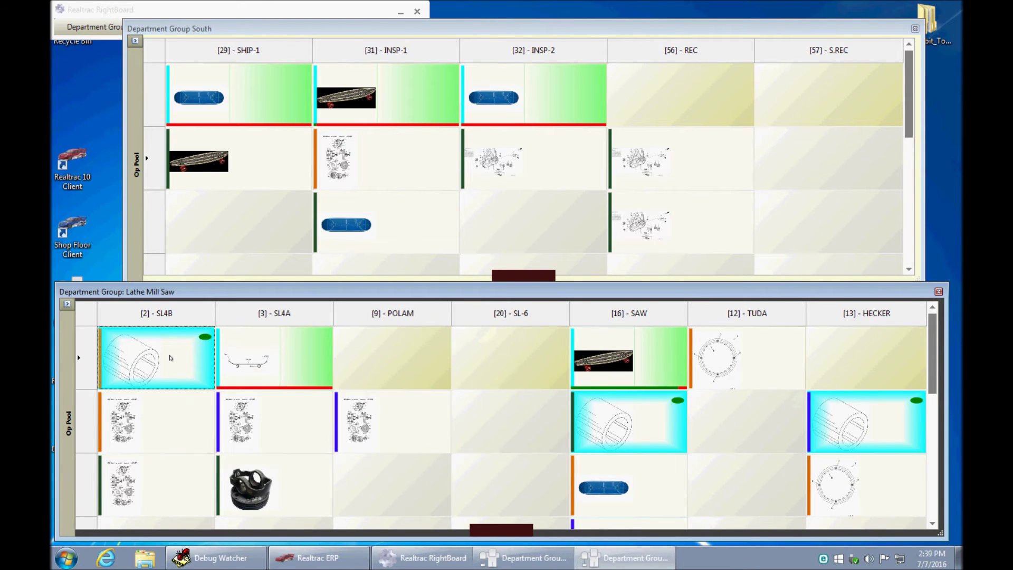
click(663, 434)
click(852, 422)
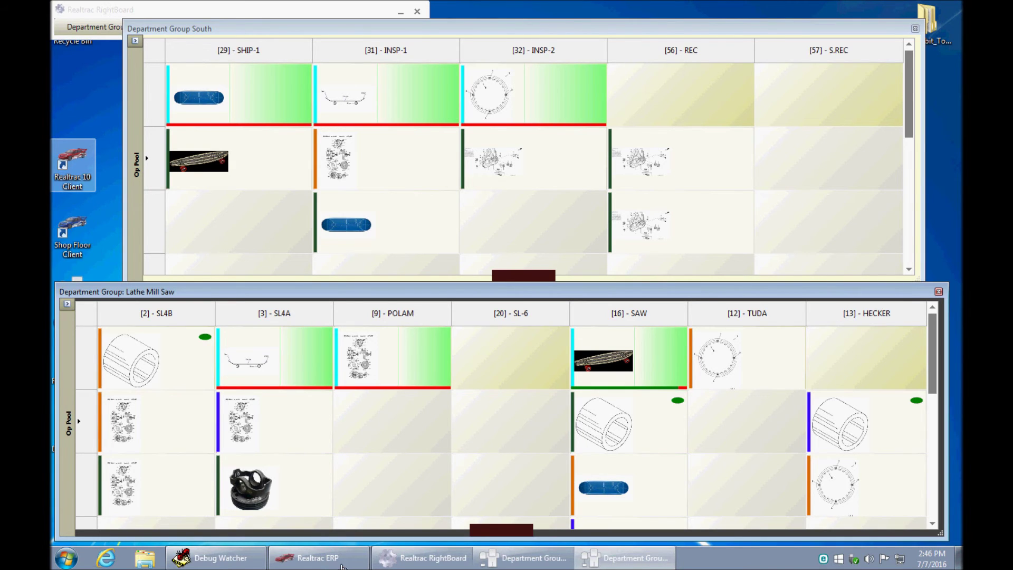
- Search the operation pool for 1035 and schedule job 16J1035 into POLAM's second slot
mouse_move(393, 365)
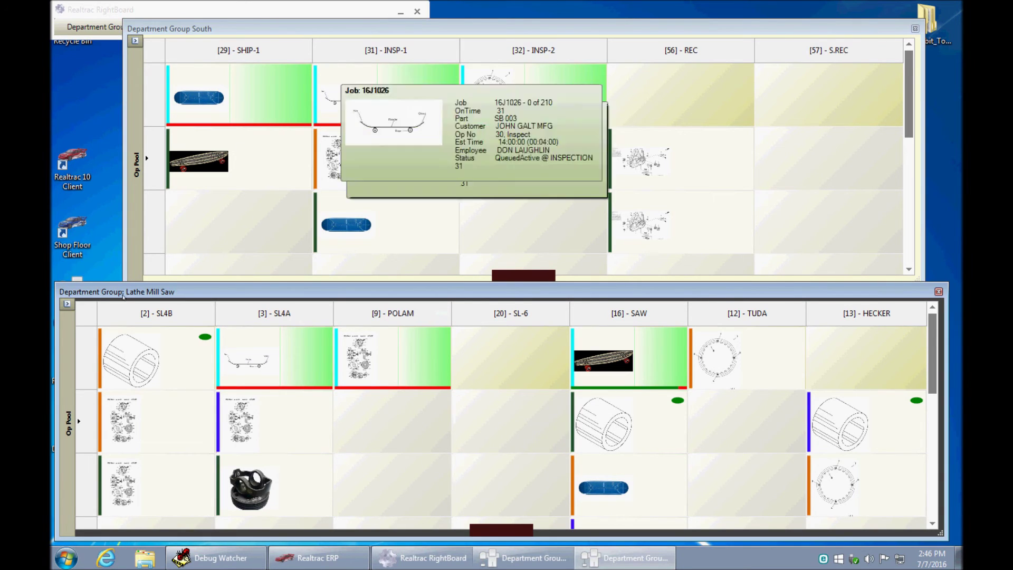
click(67, 304)
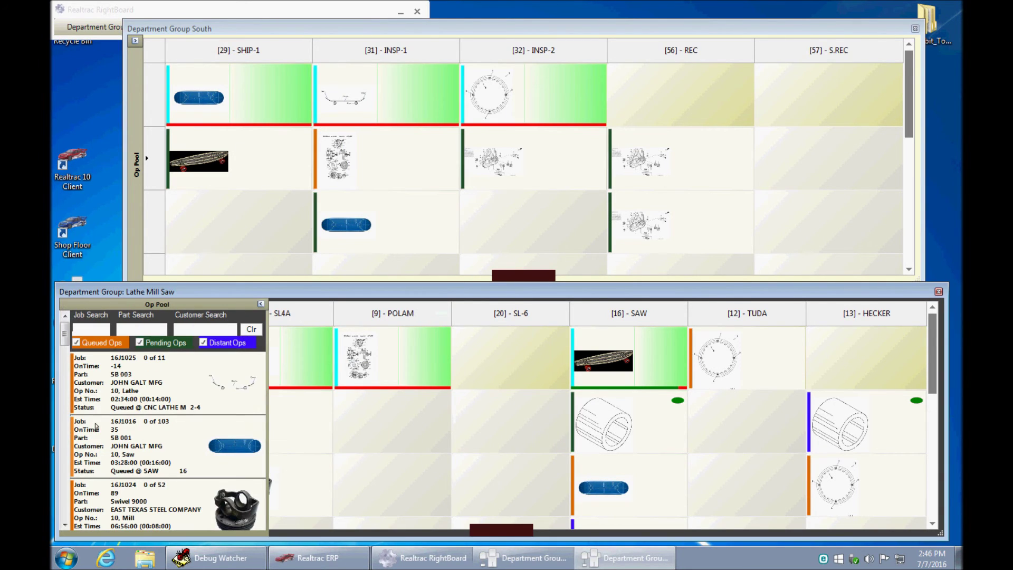
click(74, 328)
text(1035)
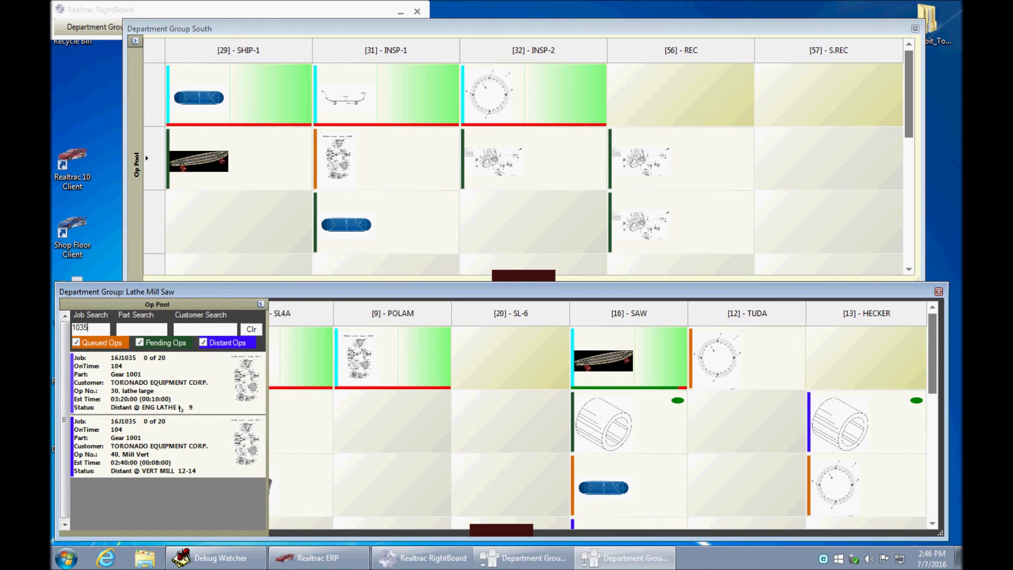
drag(180, 409, 386, 433)
click(386, 434)
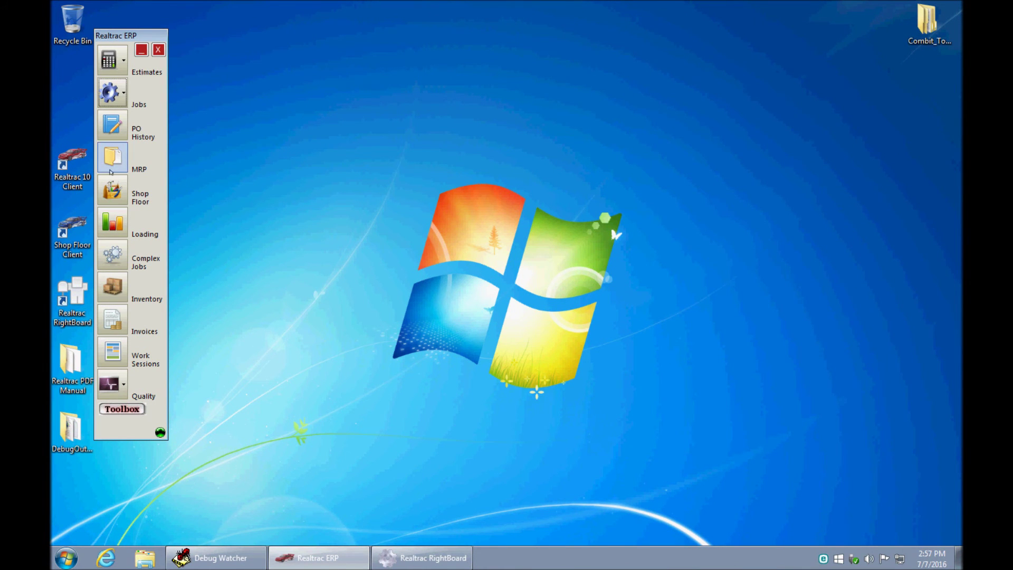
- Log the POLAM employee off job 16J1030 operation 30, completed with 9 pieces
click(112, 190)
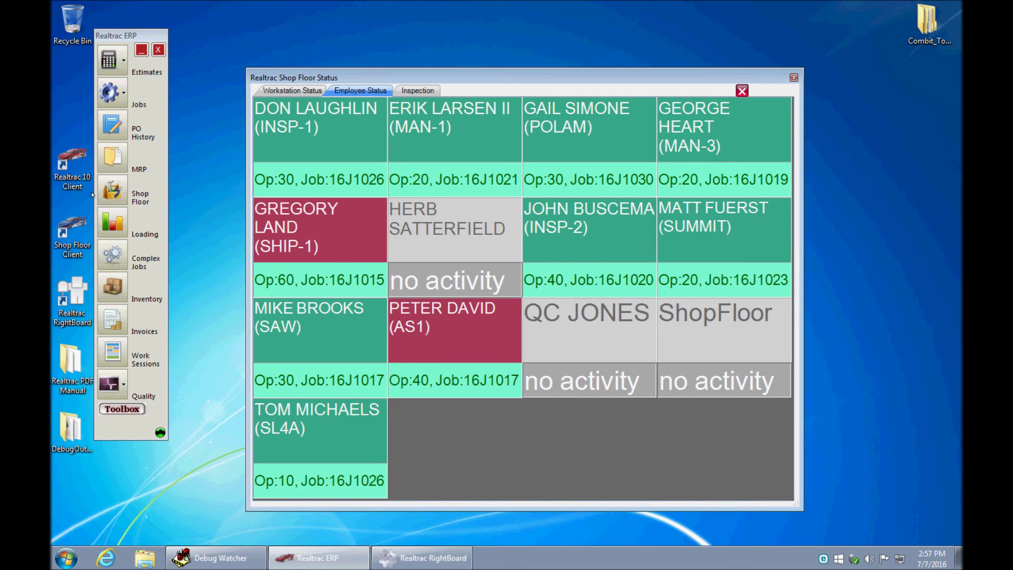
click(600, 138)
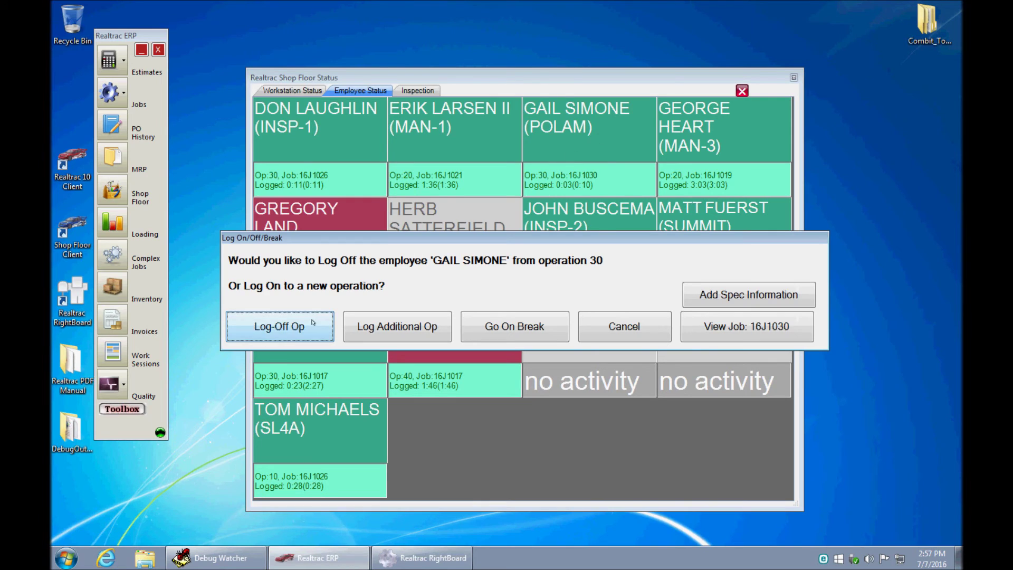
click(312, 322)
text(9)
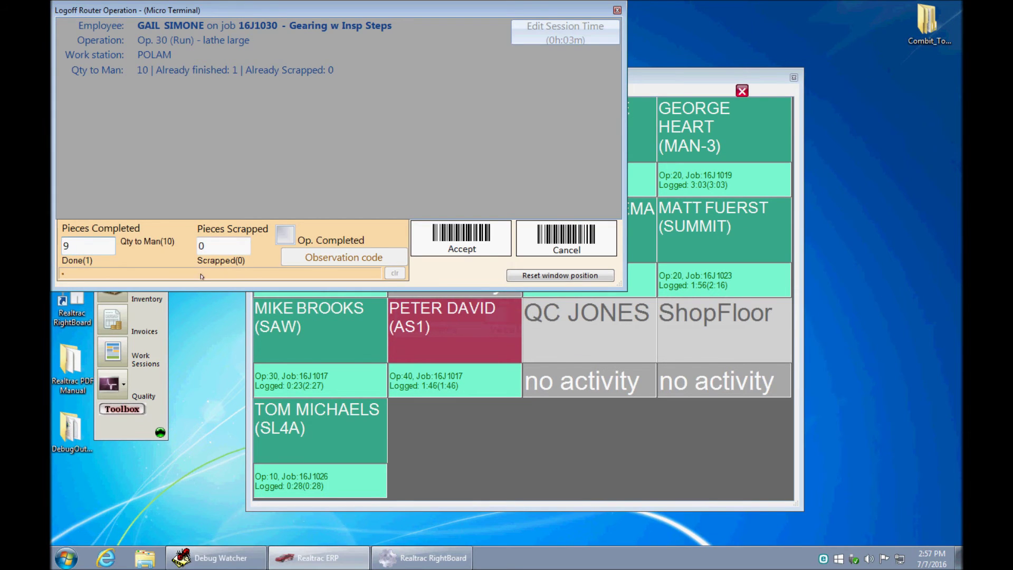
click(286, 235)
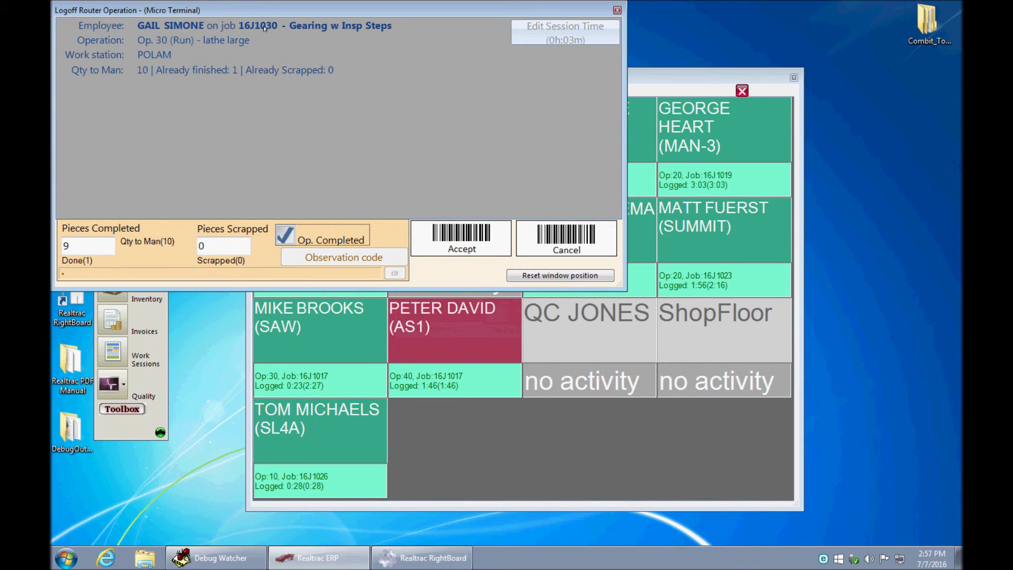
click(467, 242)
click(575, 136)
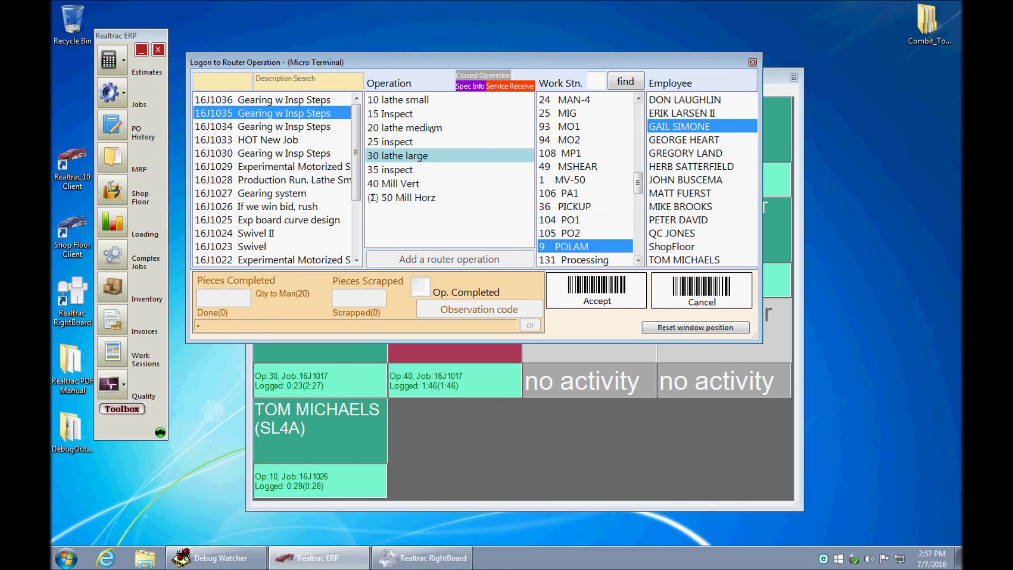
drag(426, 67, 414, 30)
click(445, 554)
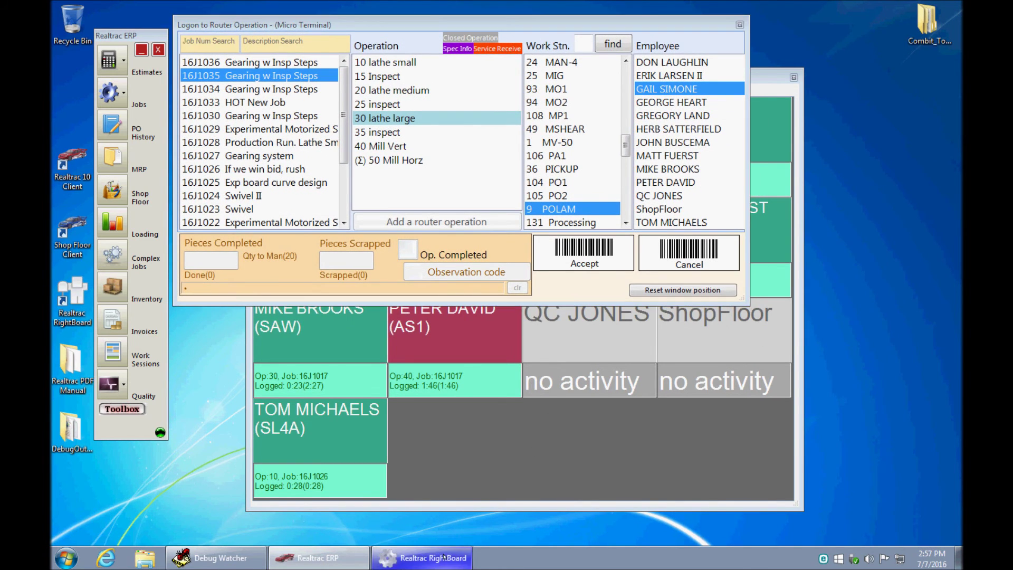
mouse_move(386, 422)
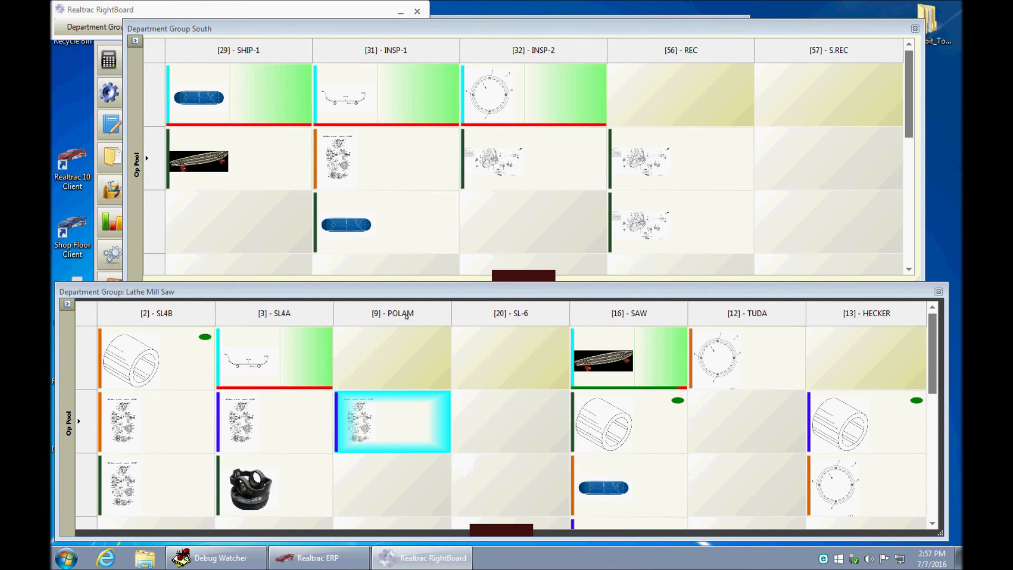
click(398, 11)
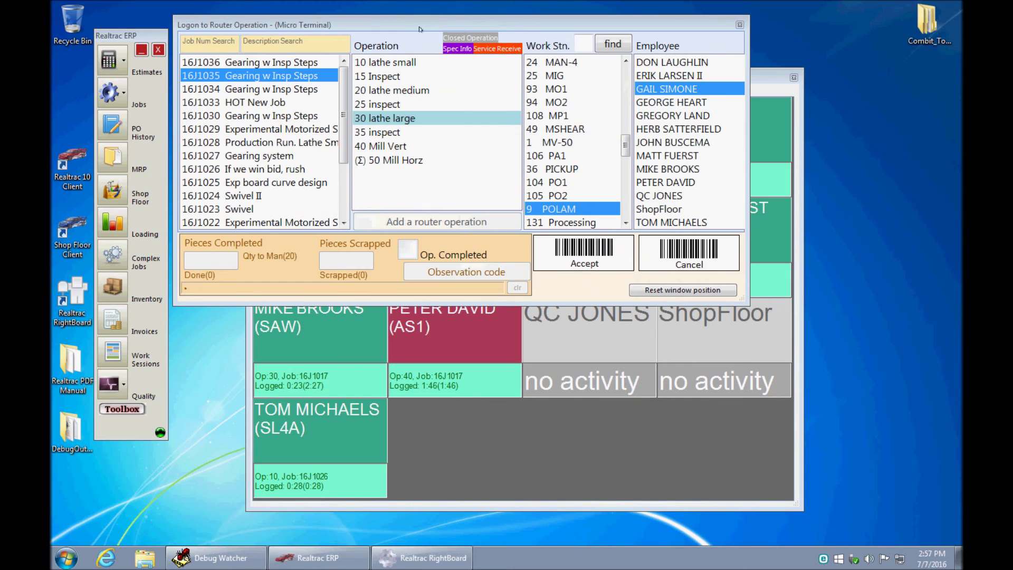
click(549, 26)
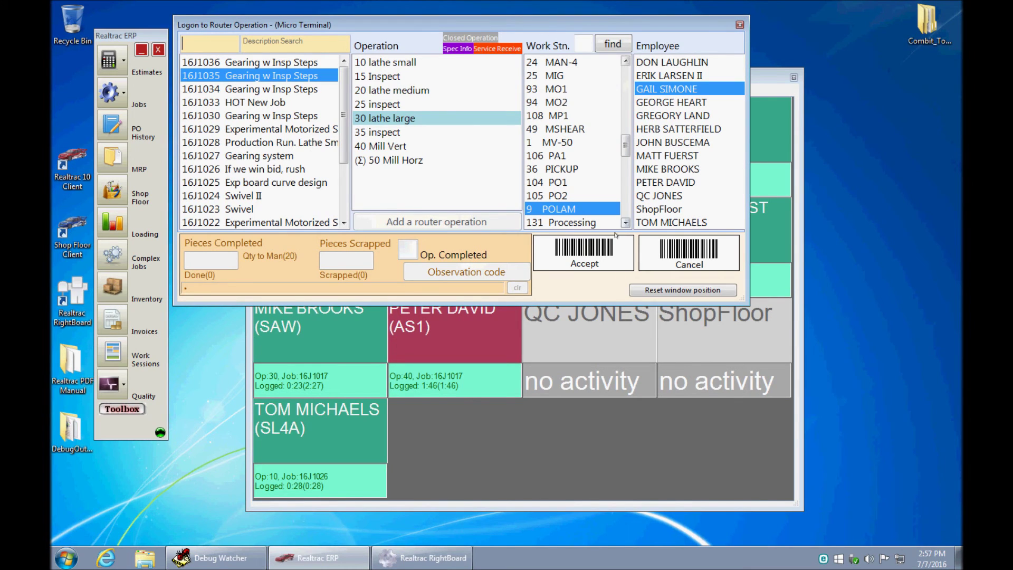
click(600, 248)
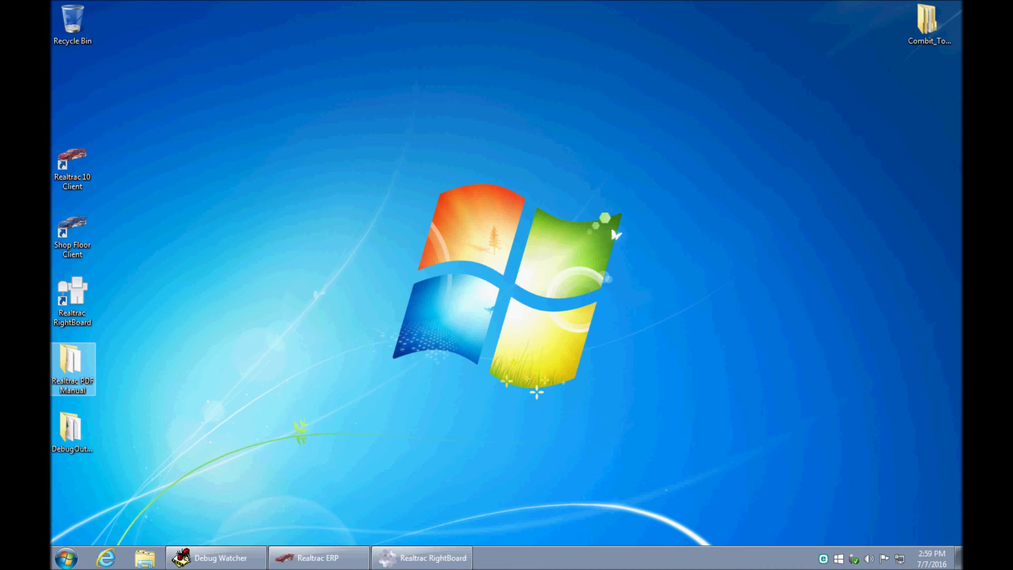
click(422, 558)
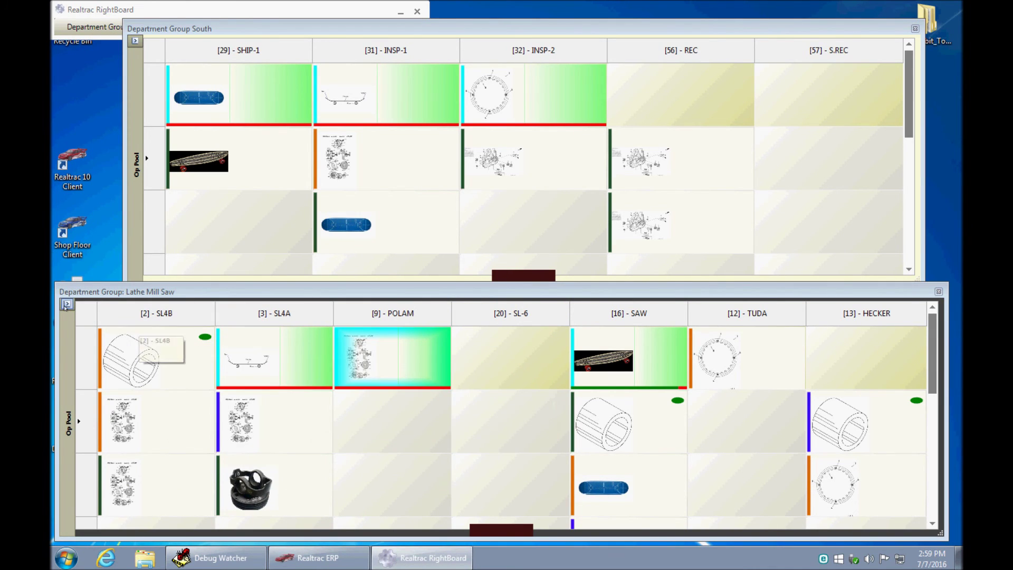
mouse_move(387, 349)
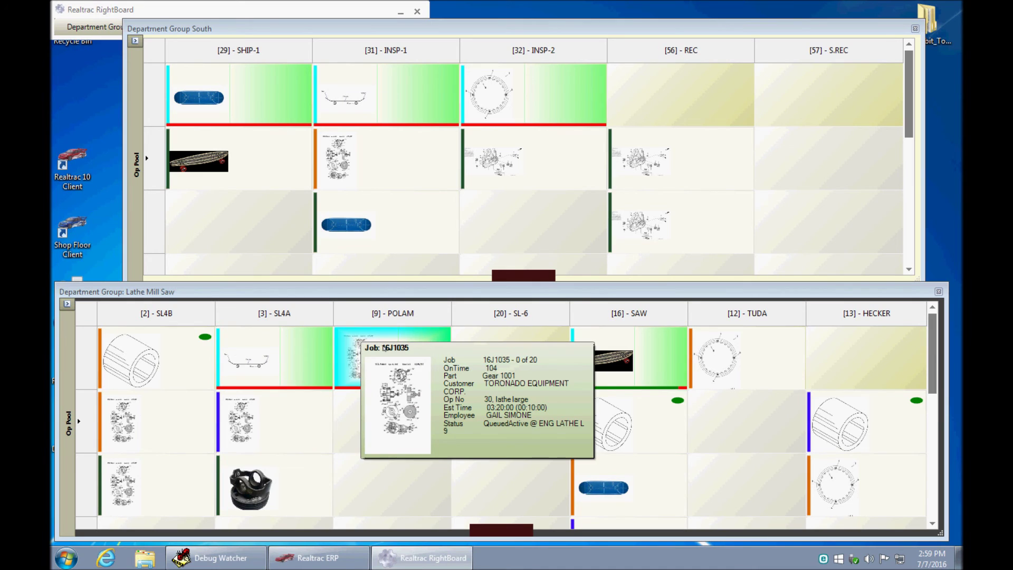
mouse_move(230, 334)
mouse_move(169, 348)
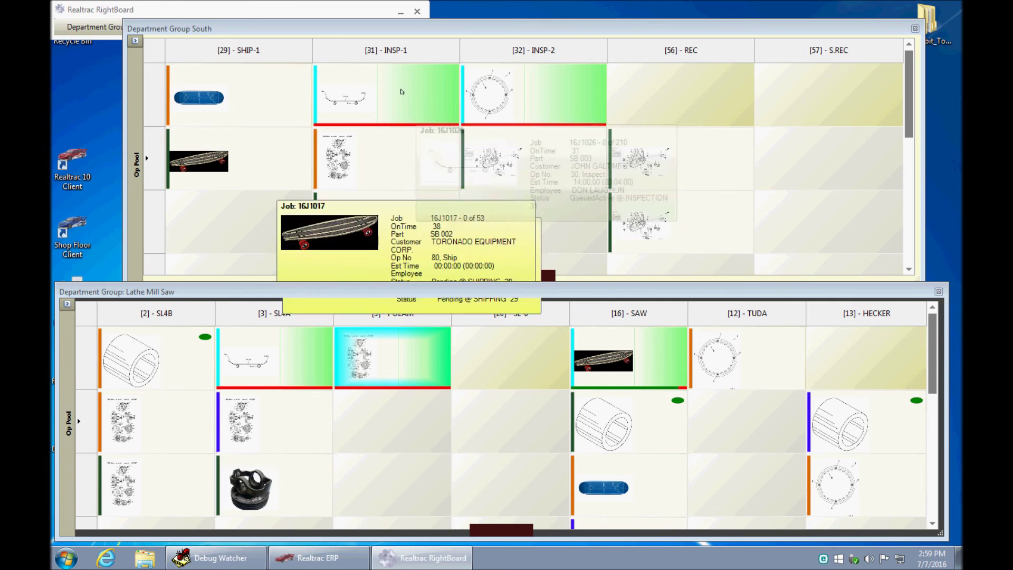
drag(415, 35, 413, 28)
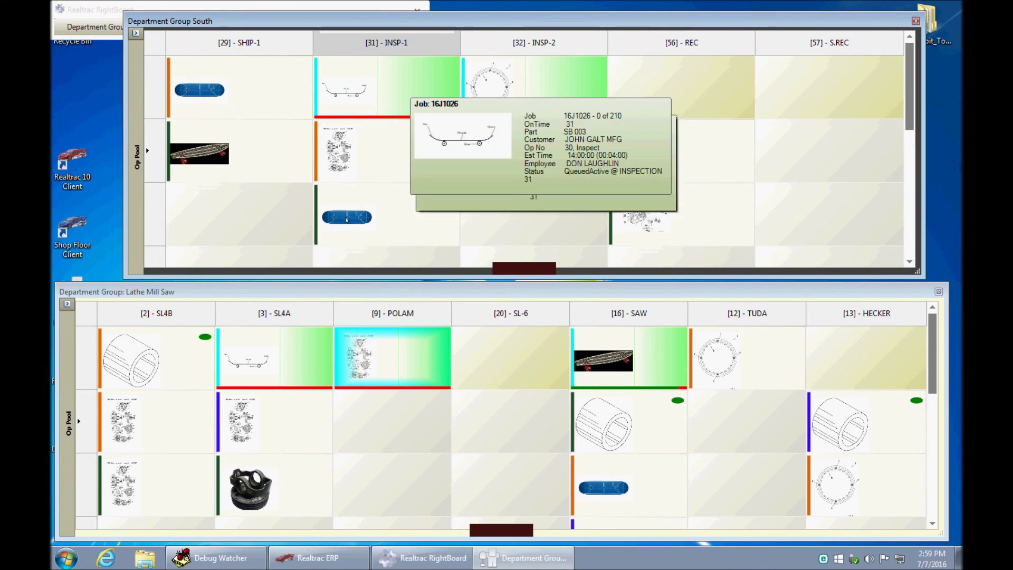
click(163, 297)
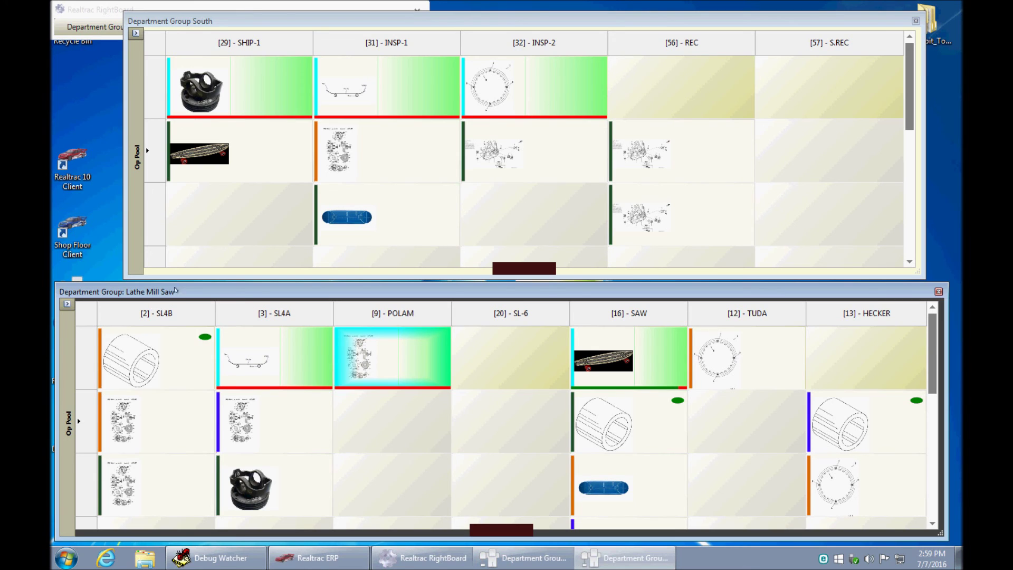
mouse_move(242, 348)
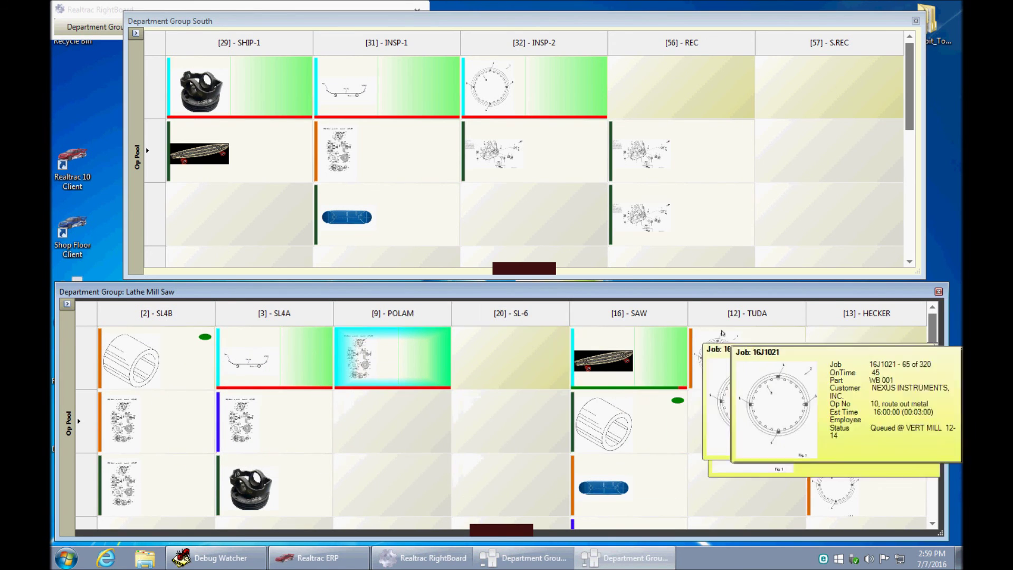
mouse_move(876, 418)
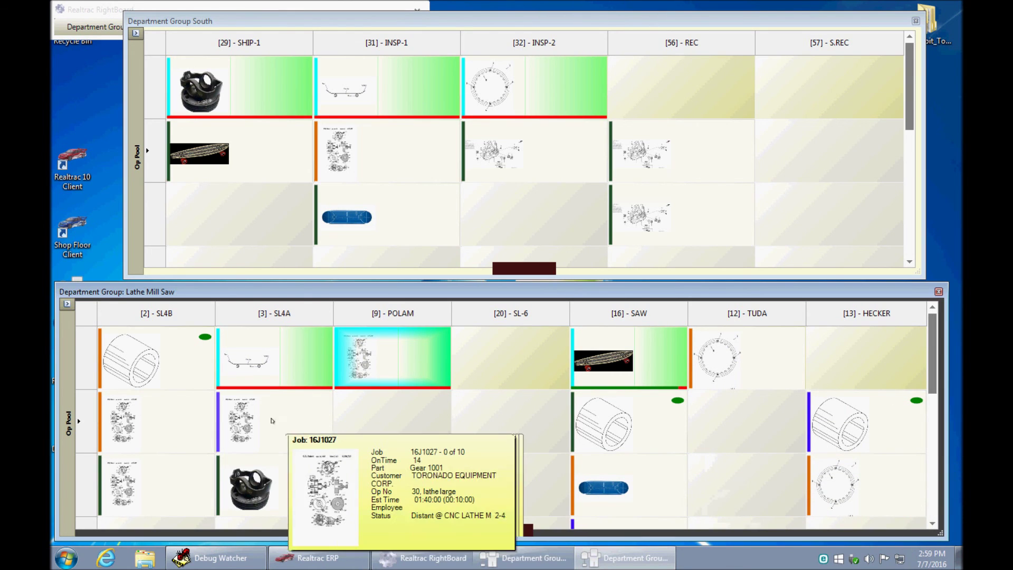
mouse_move(141, 368)
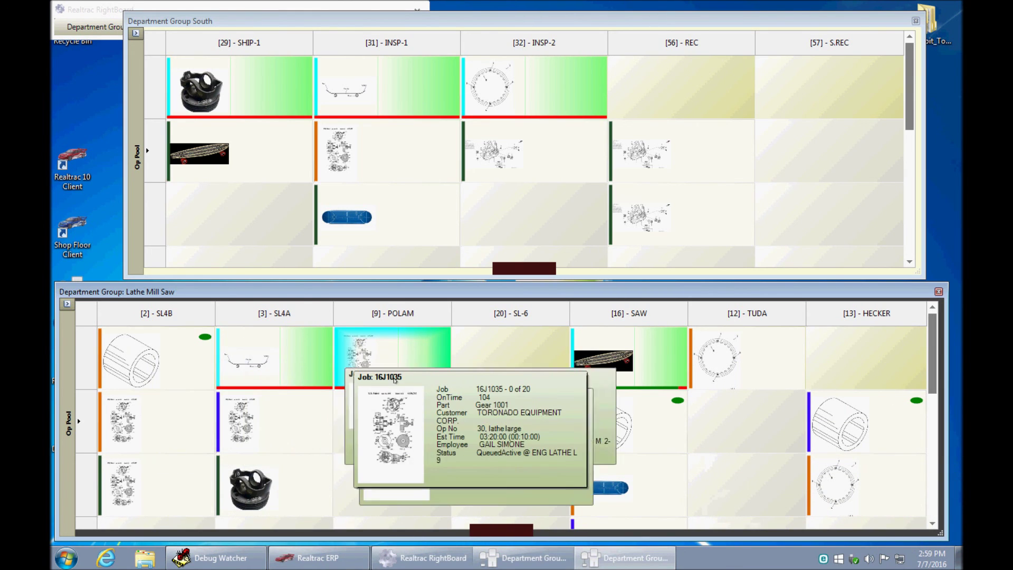
mouse_move(148, 477)
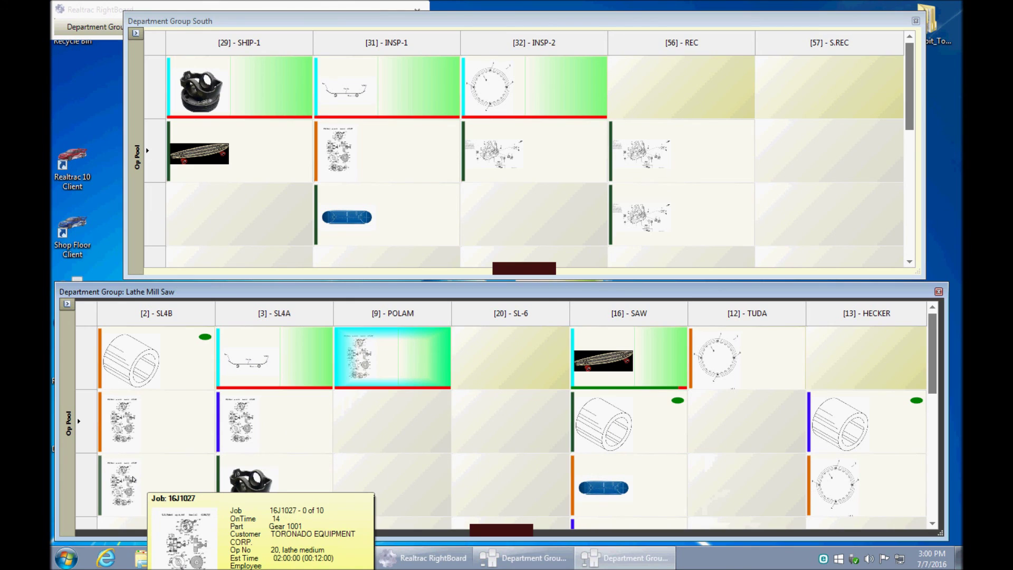
- Schedule job 16J1025 onto SL-6, accepting the work-center change to CNC LATHE L 20
click(67, 305)
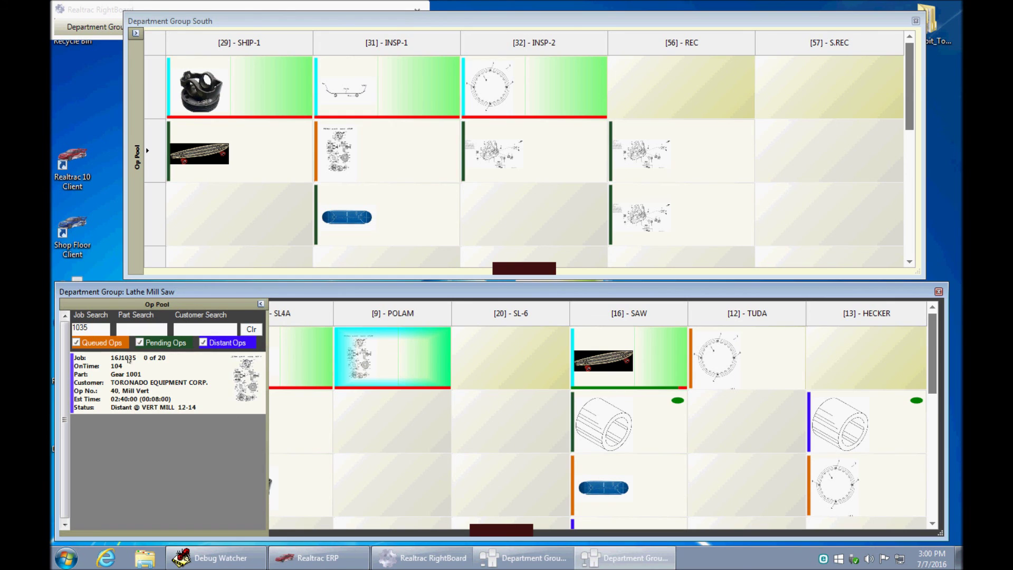
click(252, 329)
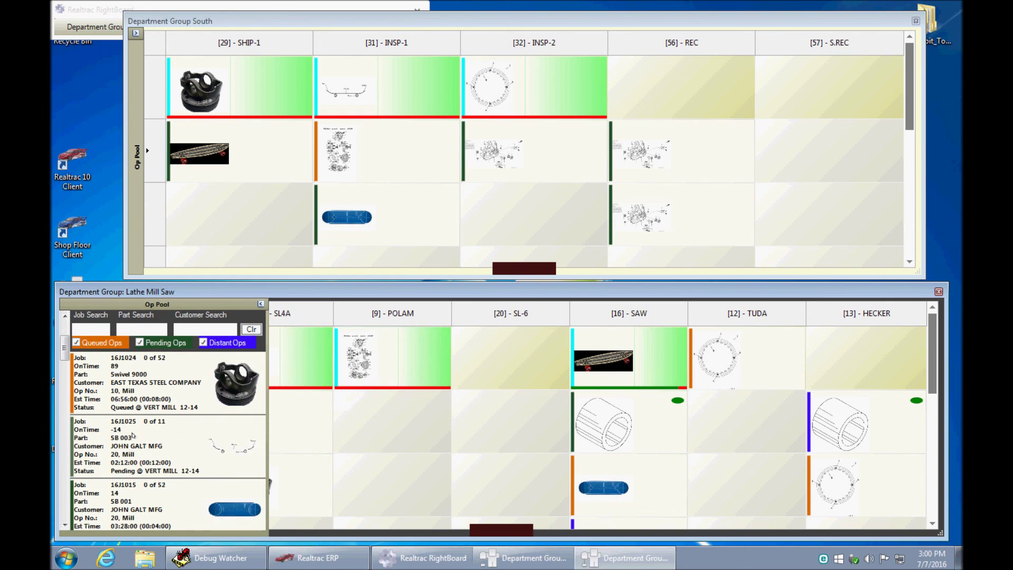
drag(127, 383, 481, 429)
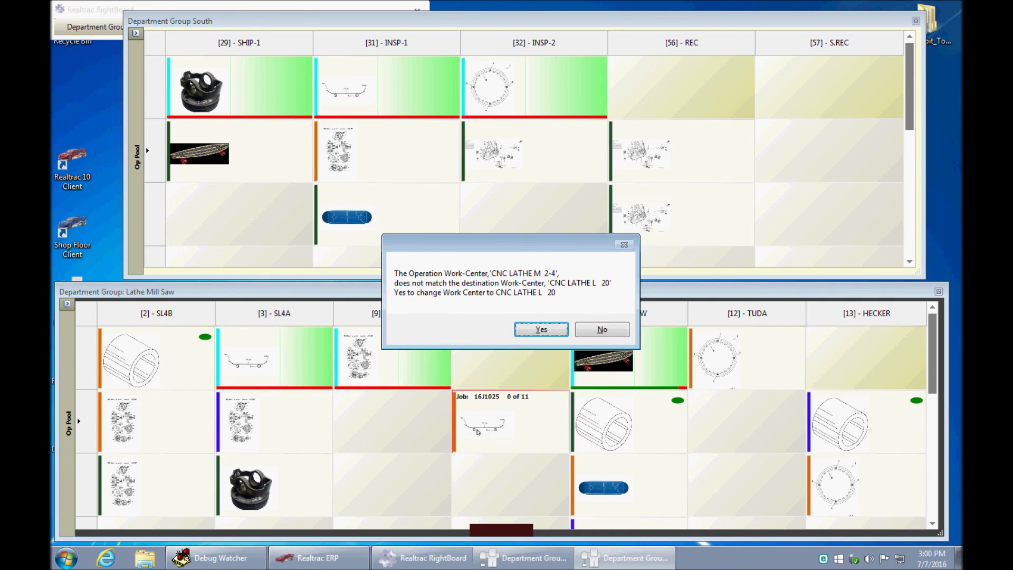
click(549, 331)
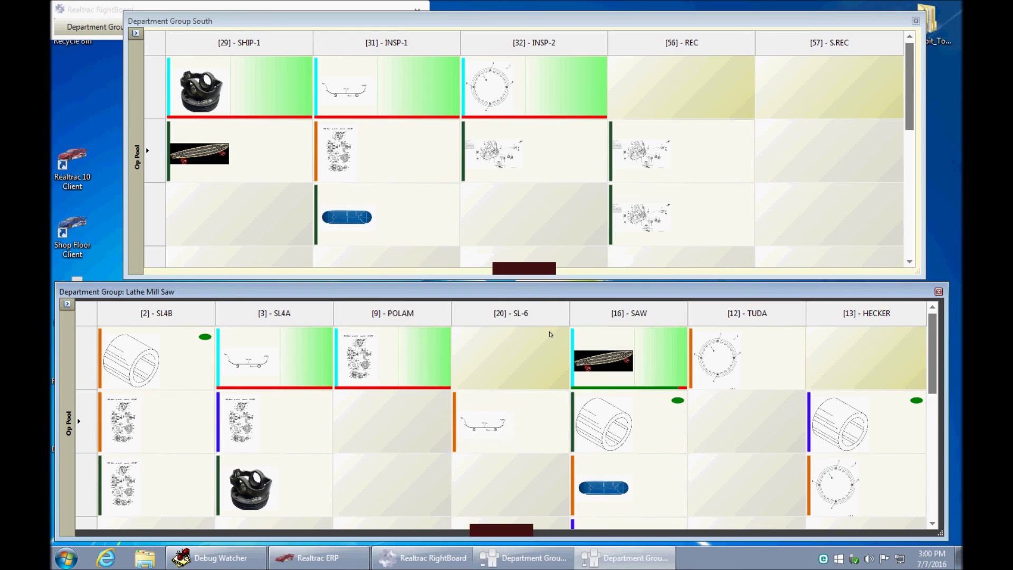
mouse_move(520, 426)
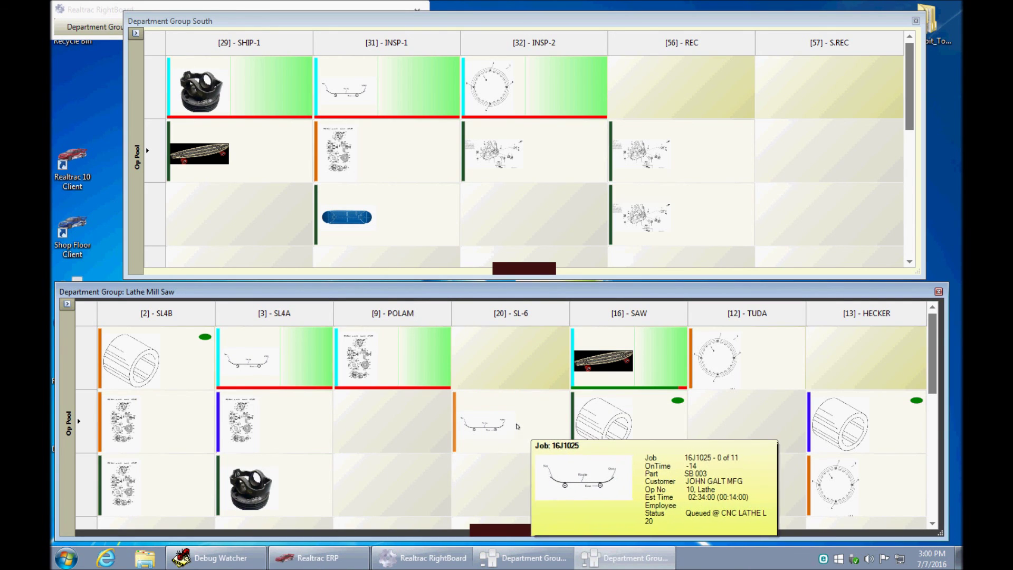